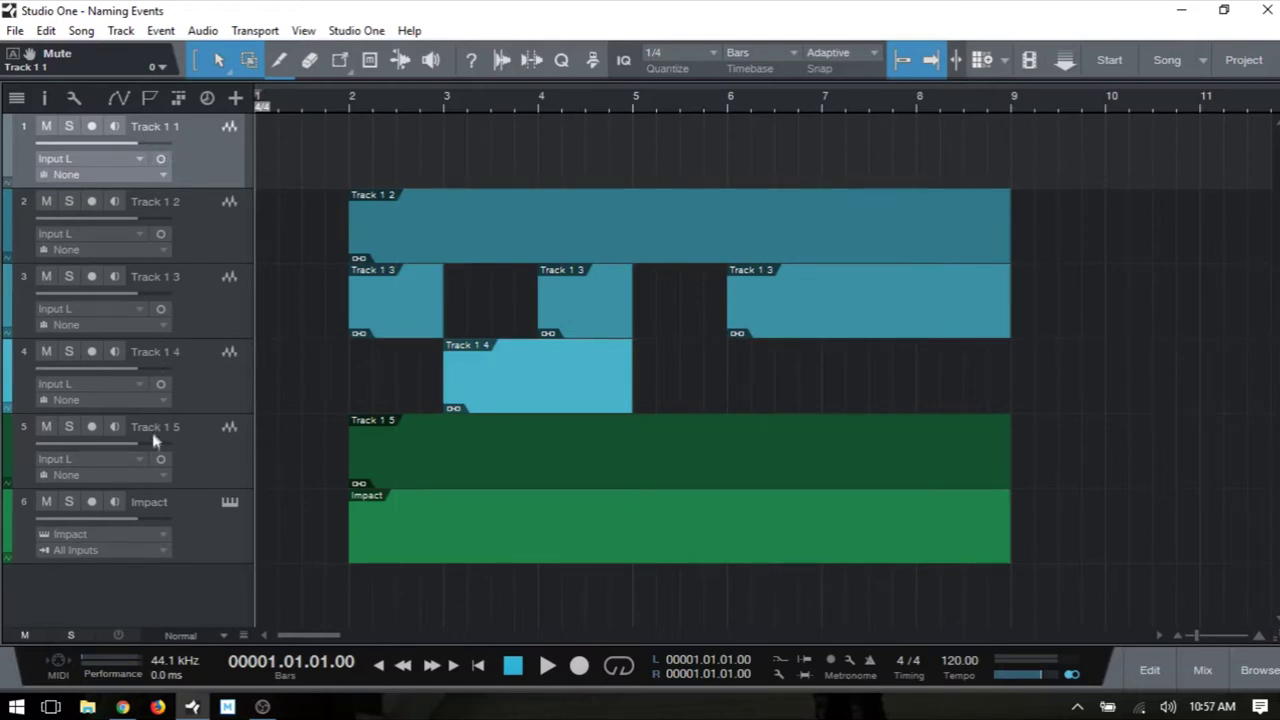
# Step: Close the Impact instrument window and create a new event on track 1 at bar 2
pyautogui.click(229, 505)
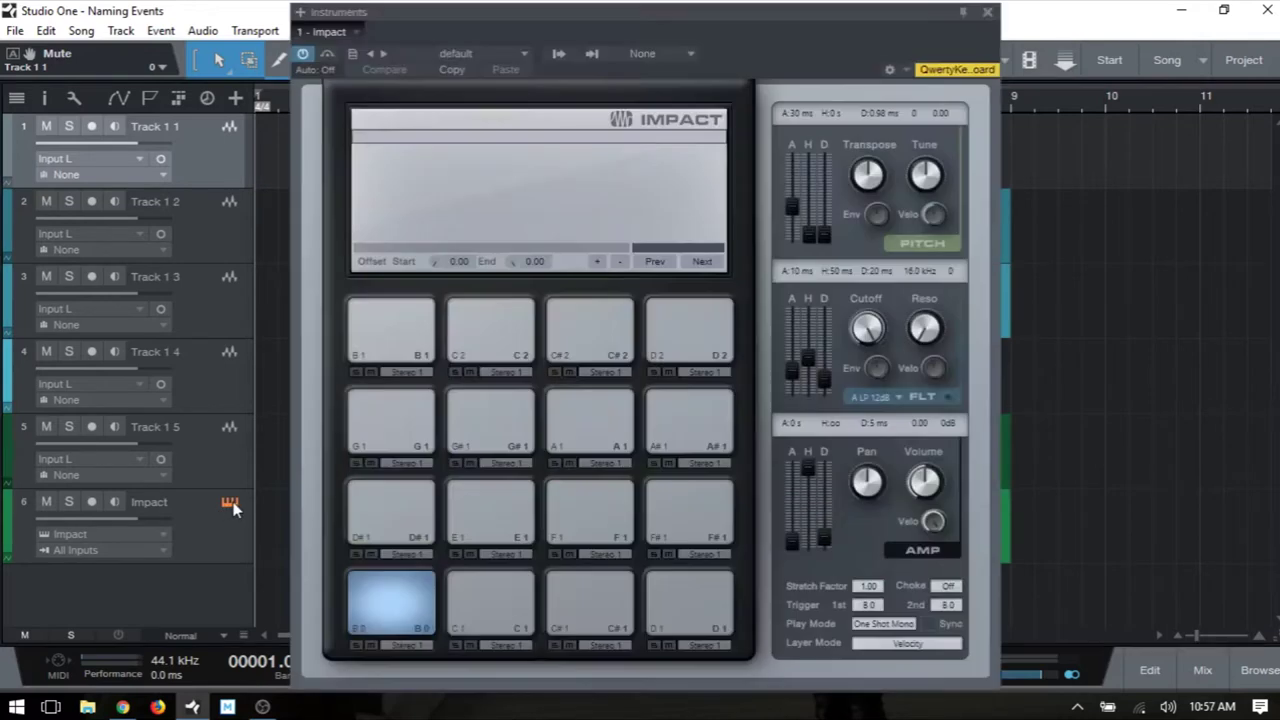
pyautogui.click(229, 505)
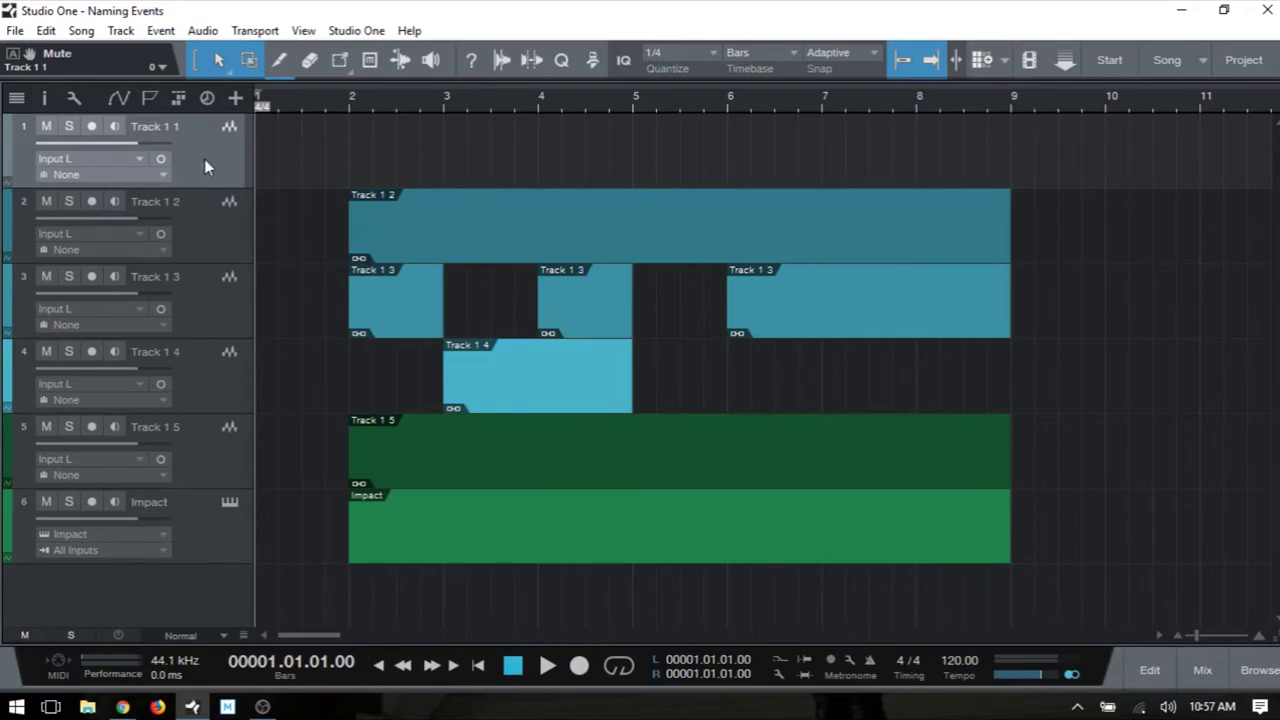
pyautogui.doubleClick(376, 176)
# Step: Lengthen and delete the trial event, then arm track 1 and record a short take
pyautogui.moveTo(447, 176); pyautogui.dragTo(576, 172)
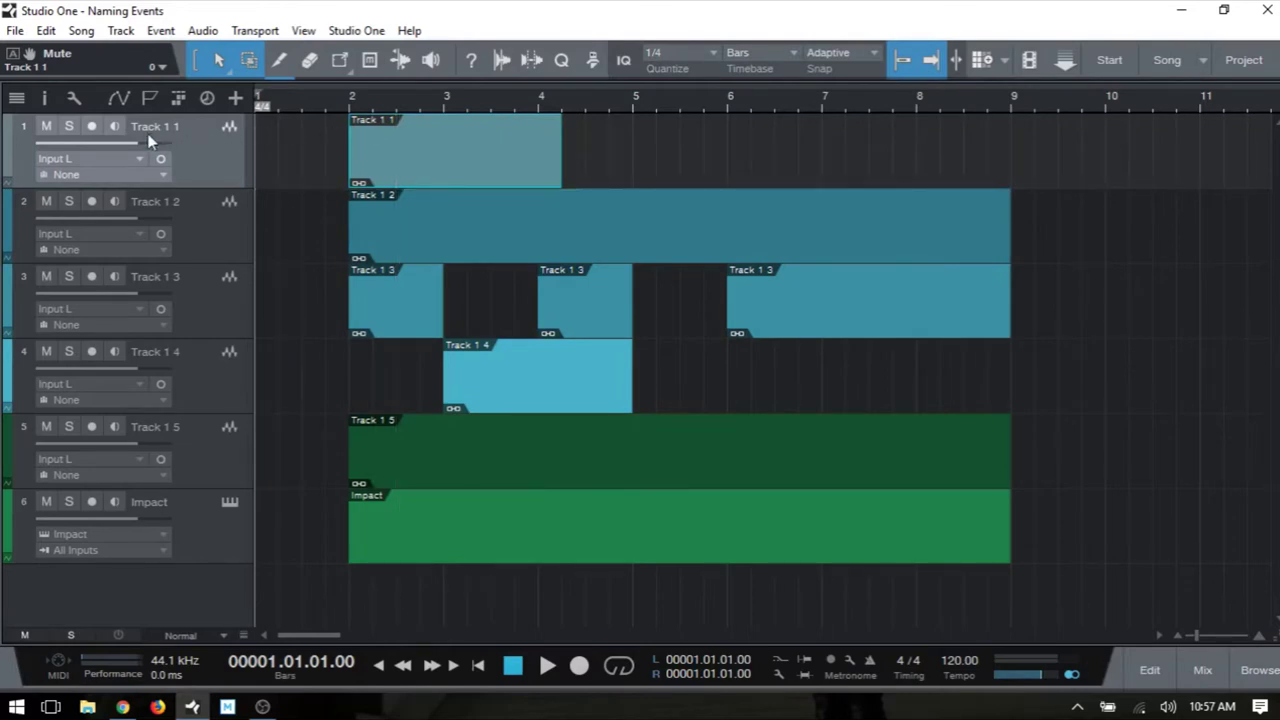
pyautogui.press('Delete')
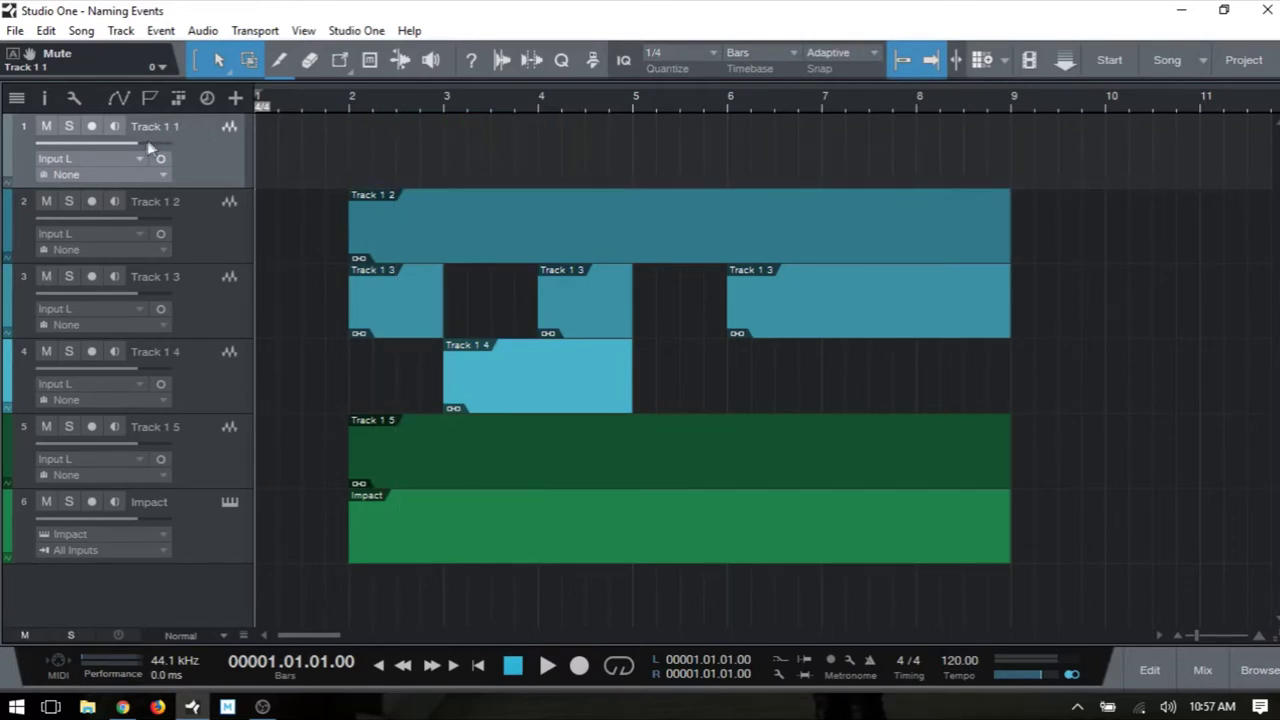
pyautogui.press('r')
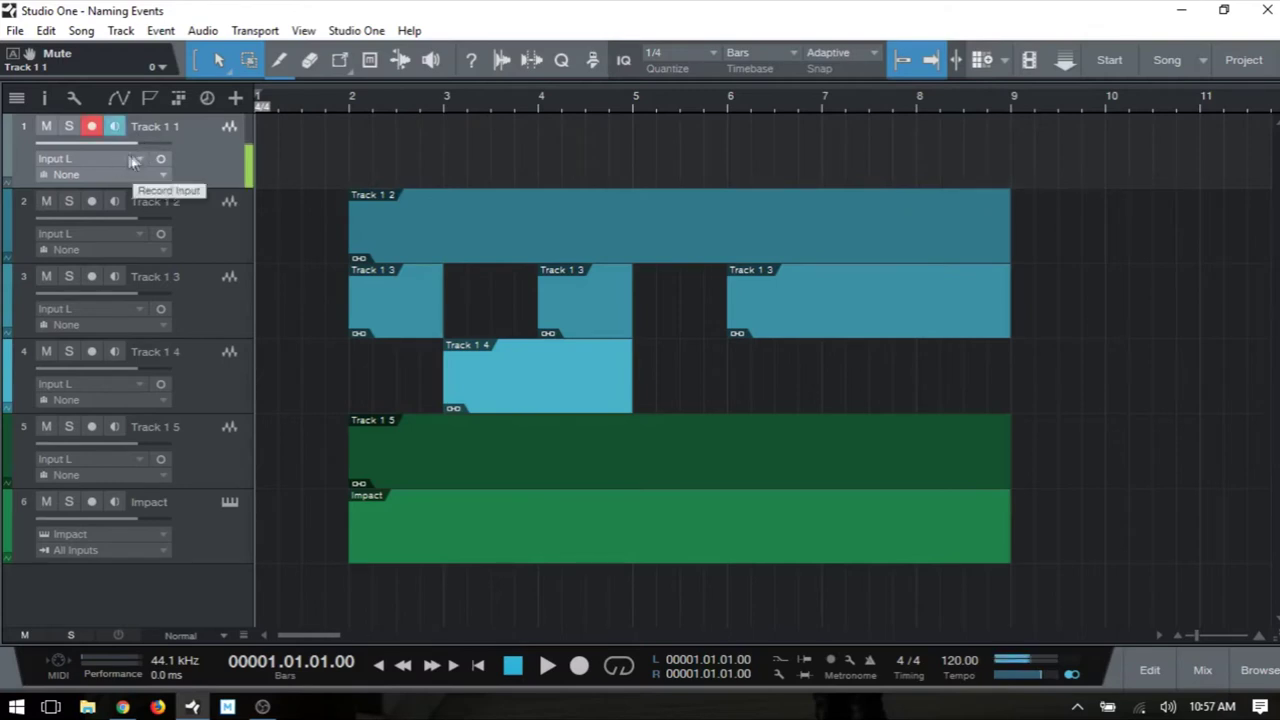
pyautogui.press('u')
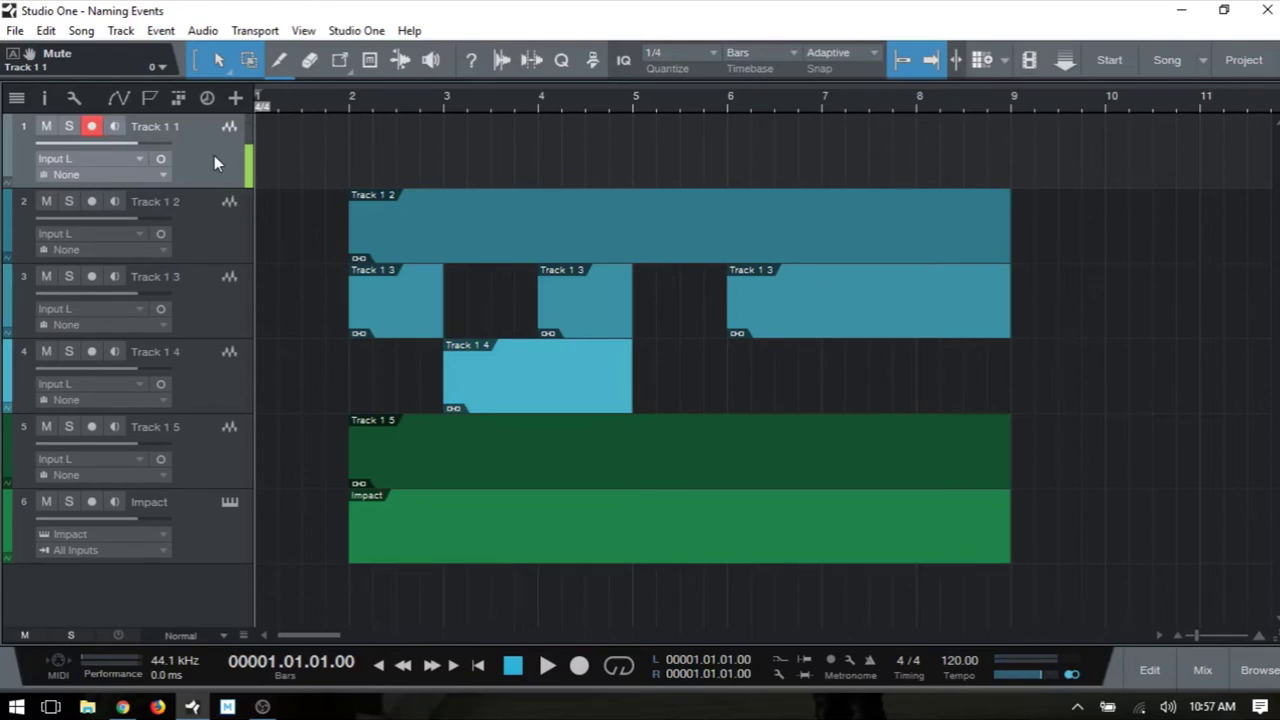
pyautogui.press('KP_Multiply')
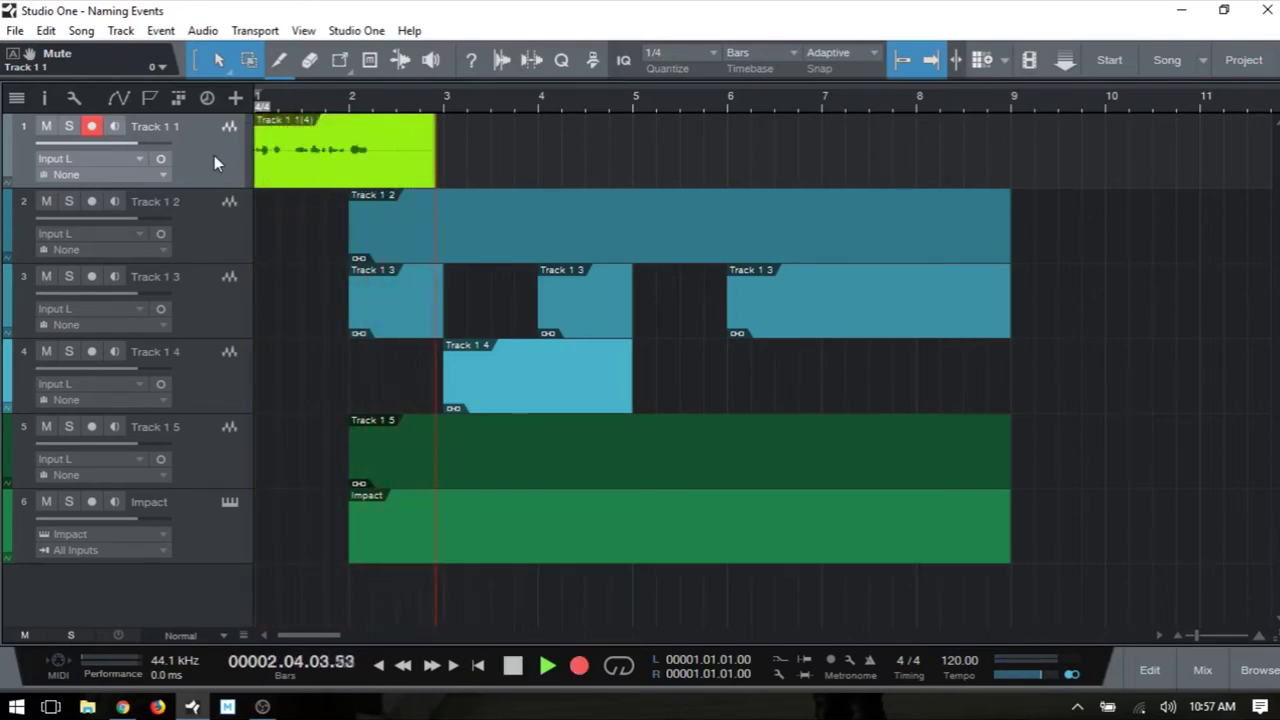
pyautogui.press('space')
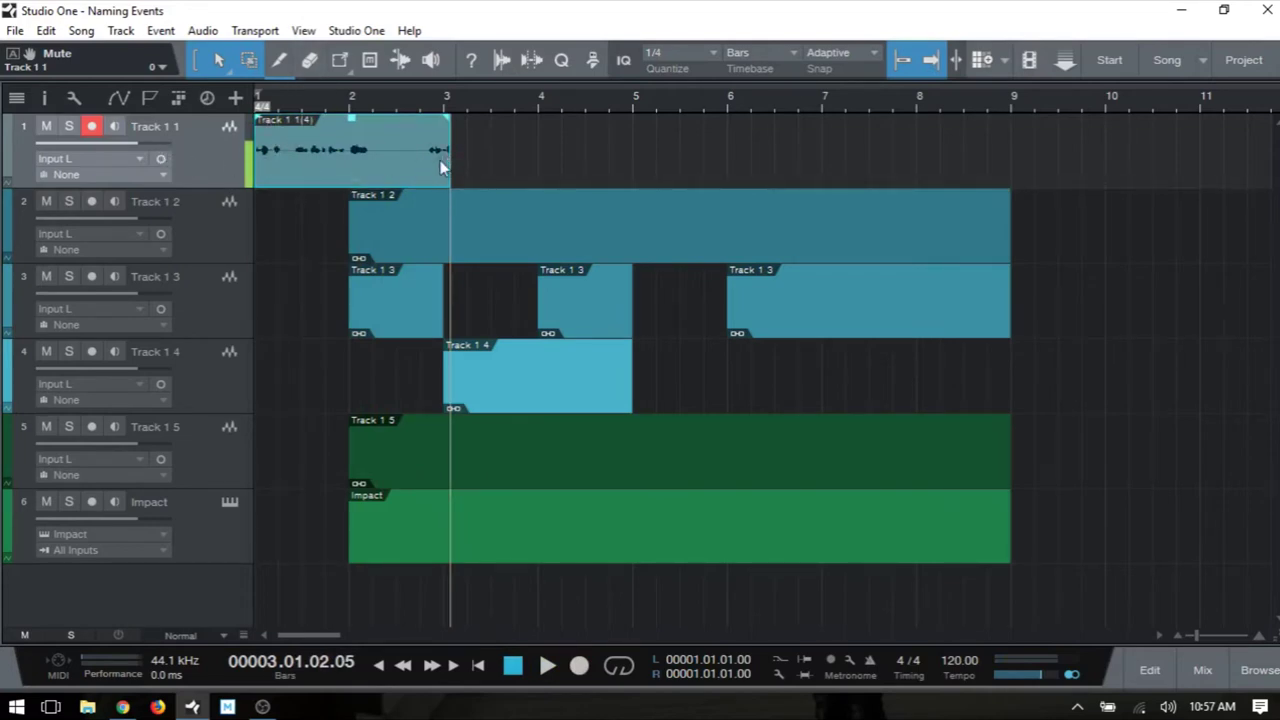
# Step: Discard the recorded take, restore the Track 1 1 event, extend it to bar 8, and disarm recording
pyautogui.press('Delete')
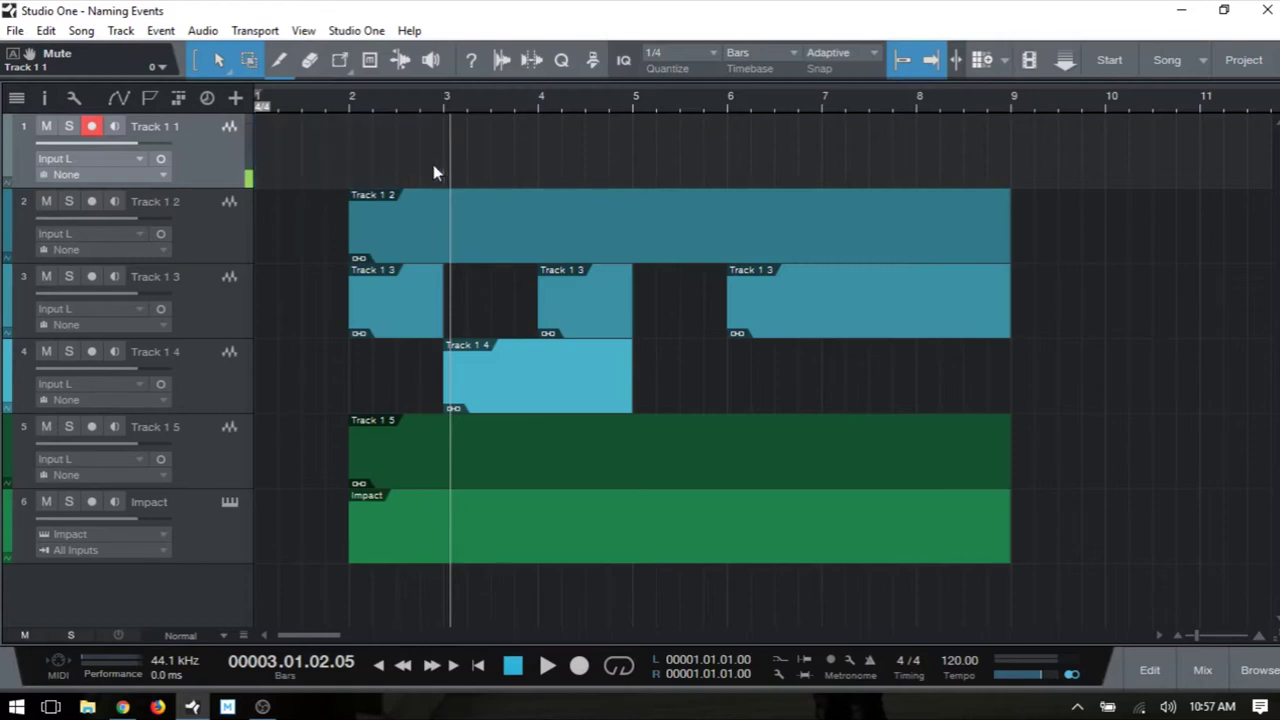
pyautogui.hotkey('ctrl', 'z')
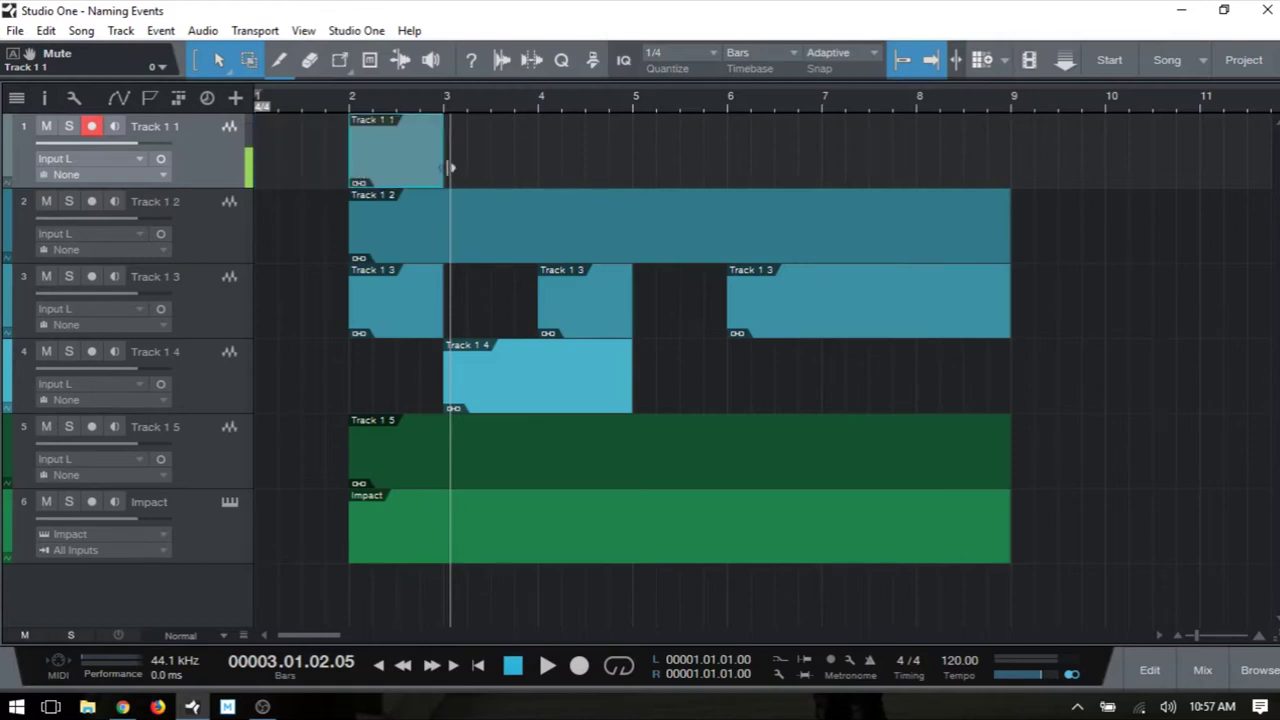
pyautogui.moveTo(447, 165); pyautogui.dragTo(922, 164)
pyautogui.press('r')
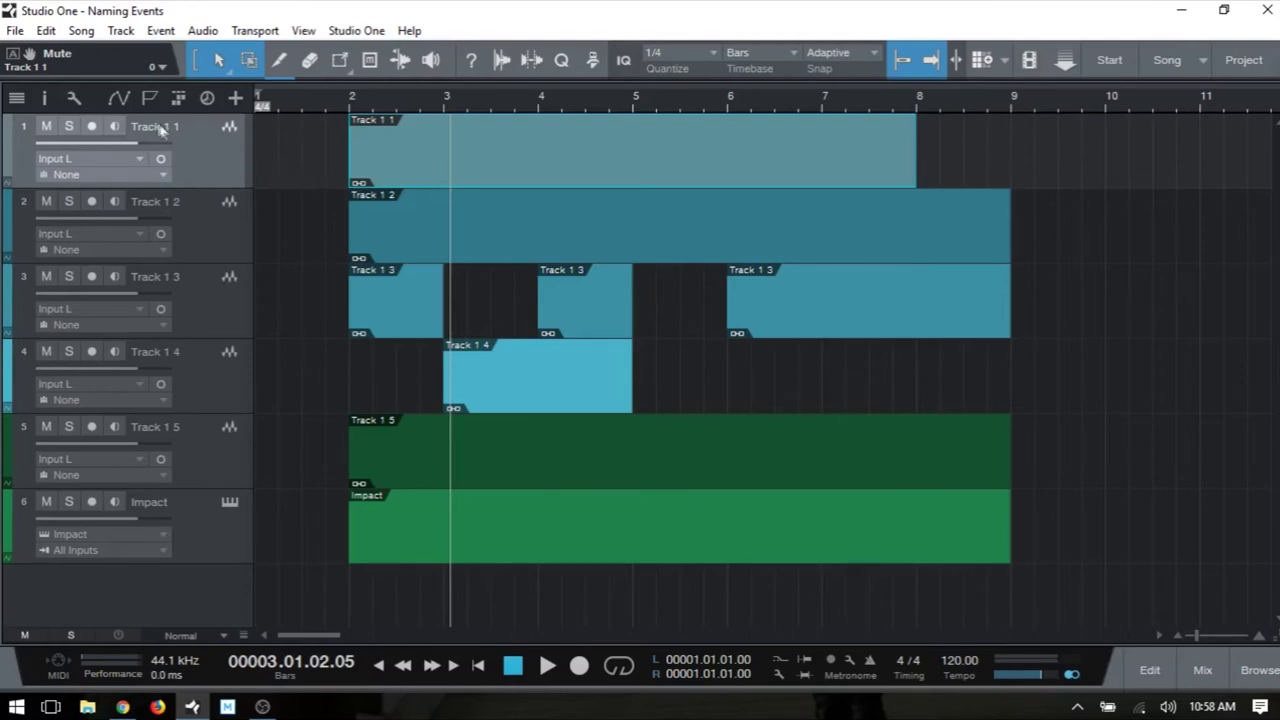
# Step: Rename track 1 to Vox 1 and track 3 to New Name
pyautogui.doubleClick(150, 130)
pyautogui.write('Track')
pyautogui.press('BackSpace')
pyautogui.press('BackSpace')
pyautogui.press('BackSpace')
pyautogui.press('BackSpace')
pyautogui.press('BackSpace')
pyautogui.write('Vox 1')
pyautogui.press('Return')
pyautogui.click(175, 300)
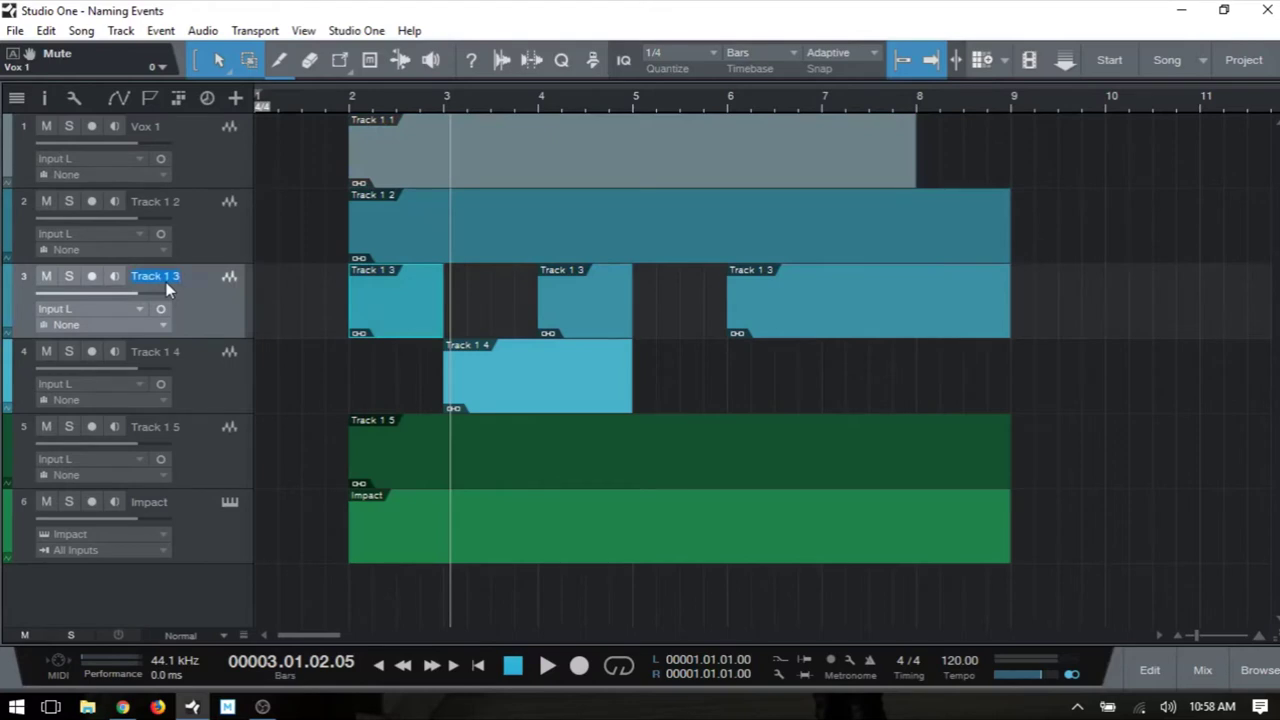
pyautogui.write('New Name')
pyautogui.click(487, 300)
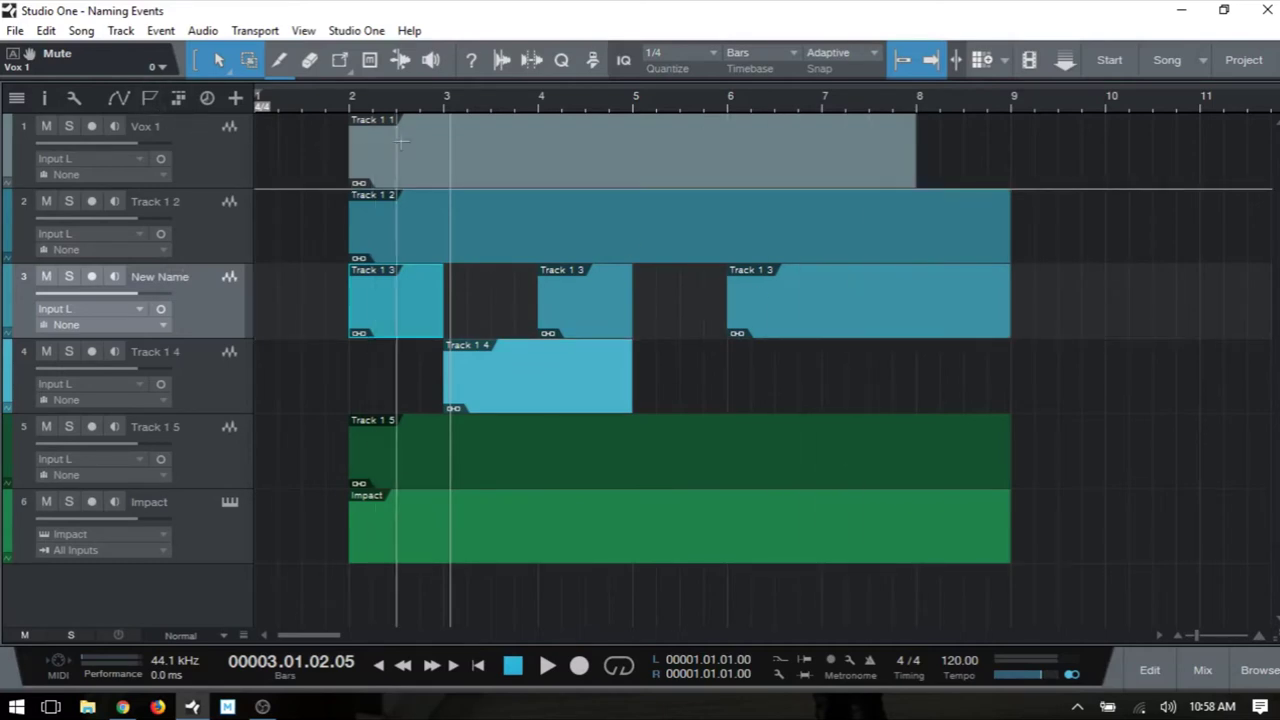
pyautogui.rightClick(392, 310)
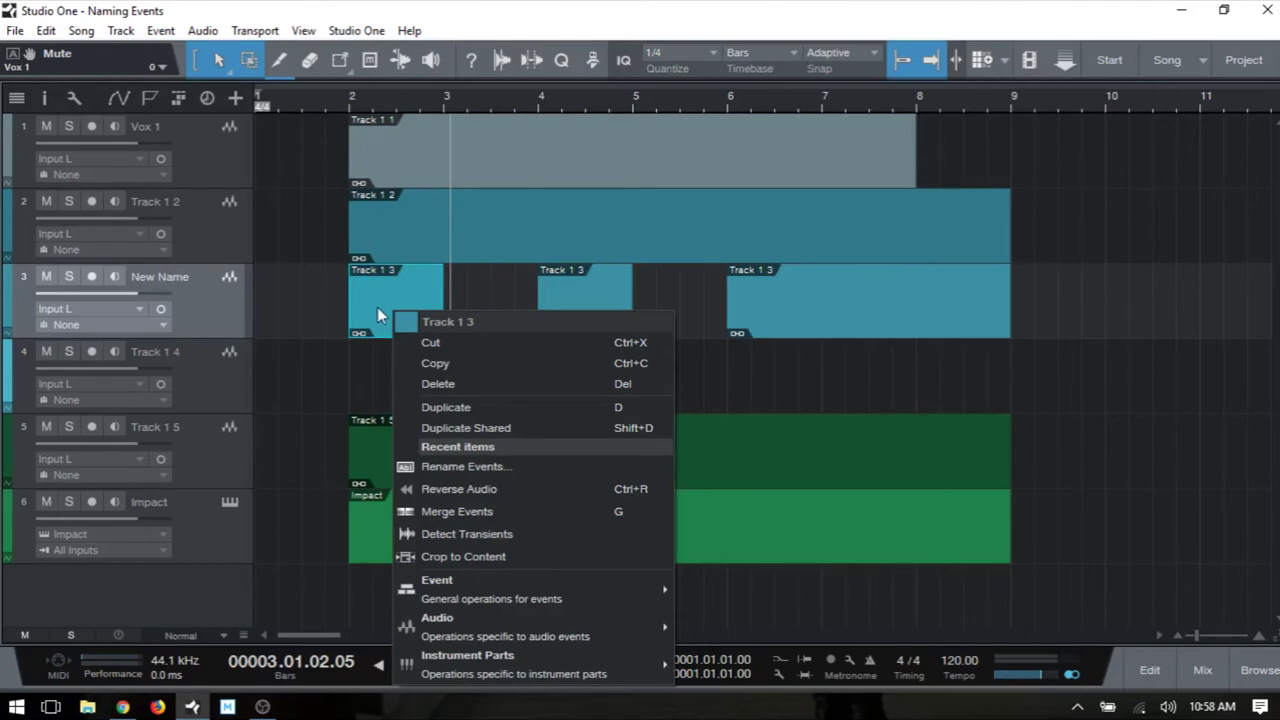
# Step: Enter Rename in the first track 3 event's context-menu name field, then deselect it
pyautogui.click(445, 322)
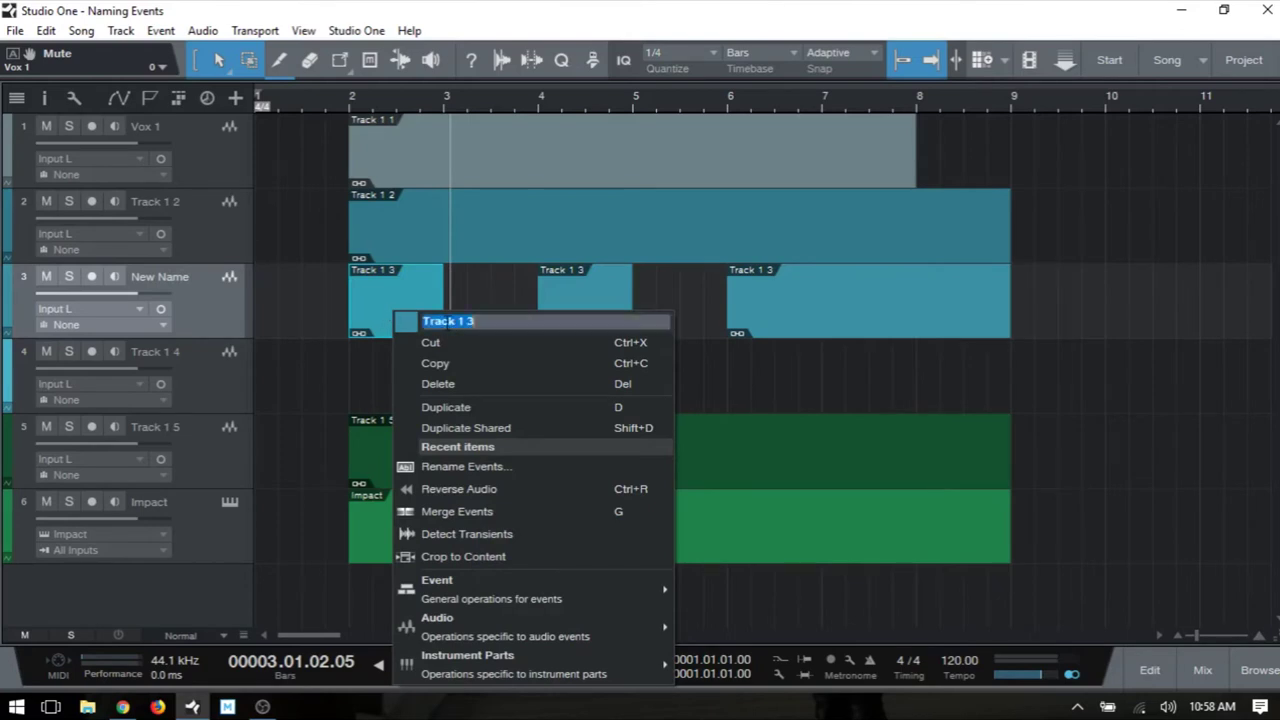
pyautogui.write('Rename')
pyautogui.press('Return')
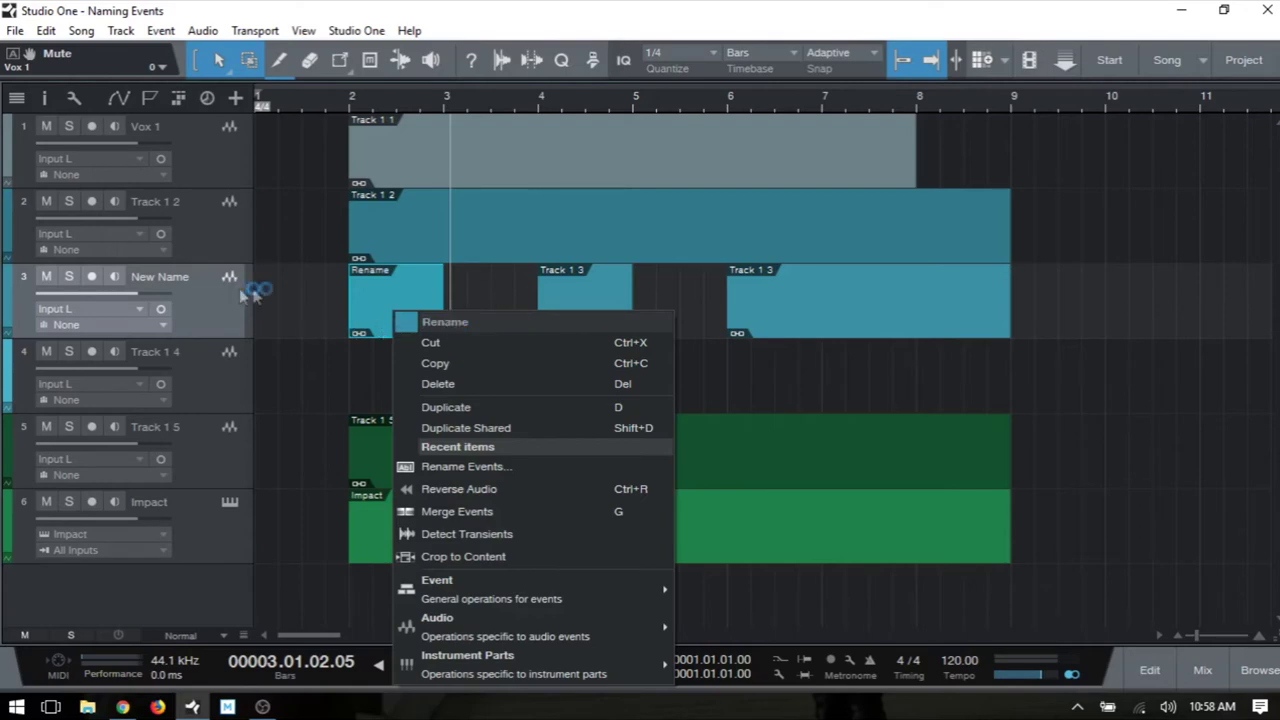
pyautogui.click(308, 298)
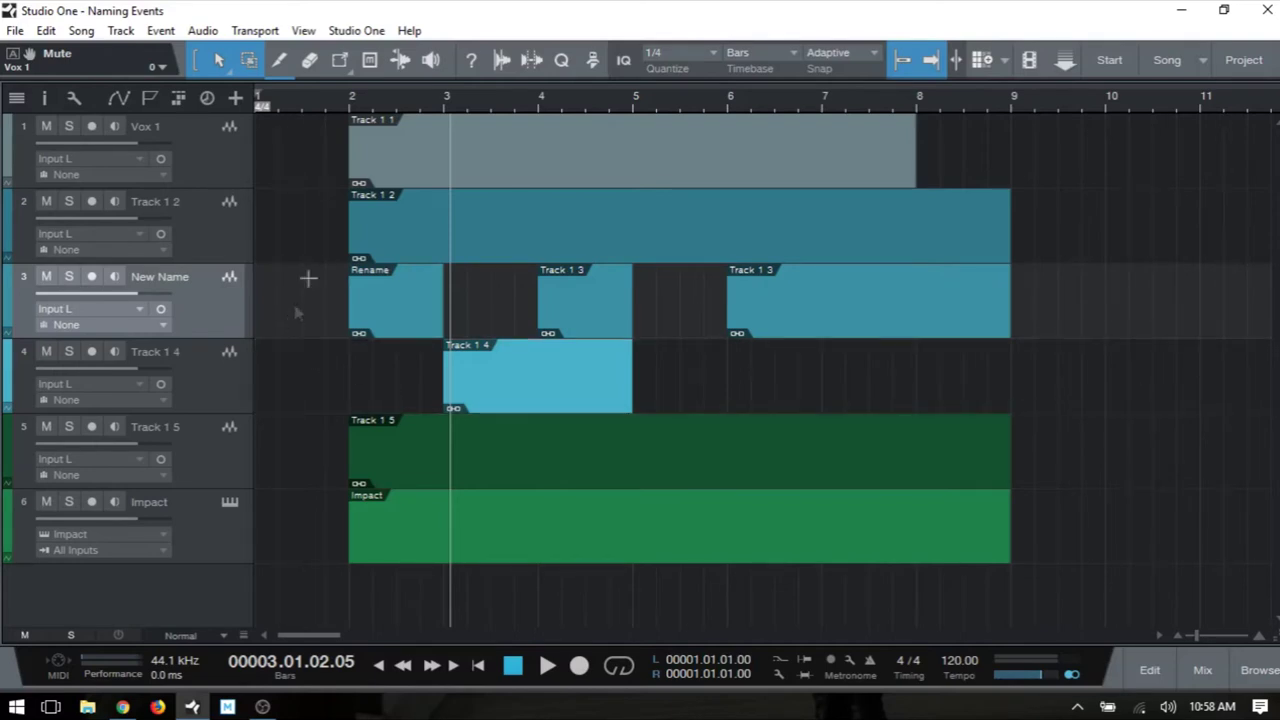
# Step: Show the Macro toolbar, select track 3's three events, and apply Name > Vocals > BG Harm 1
pyautogui.click(594, 59)
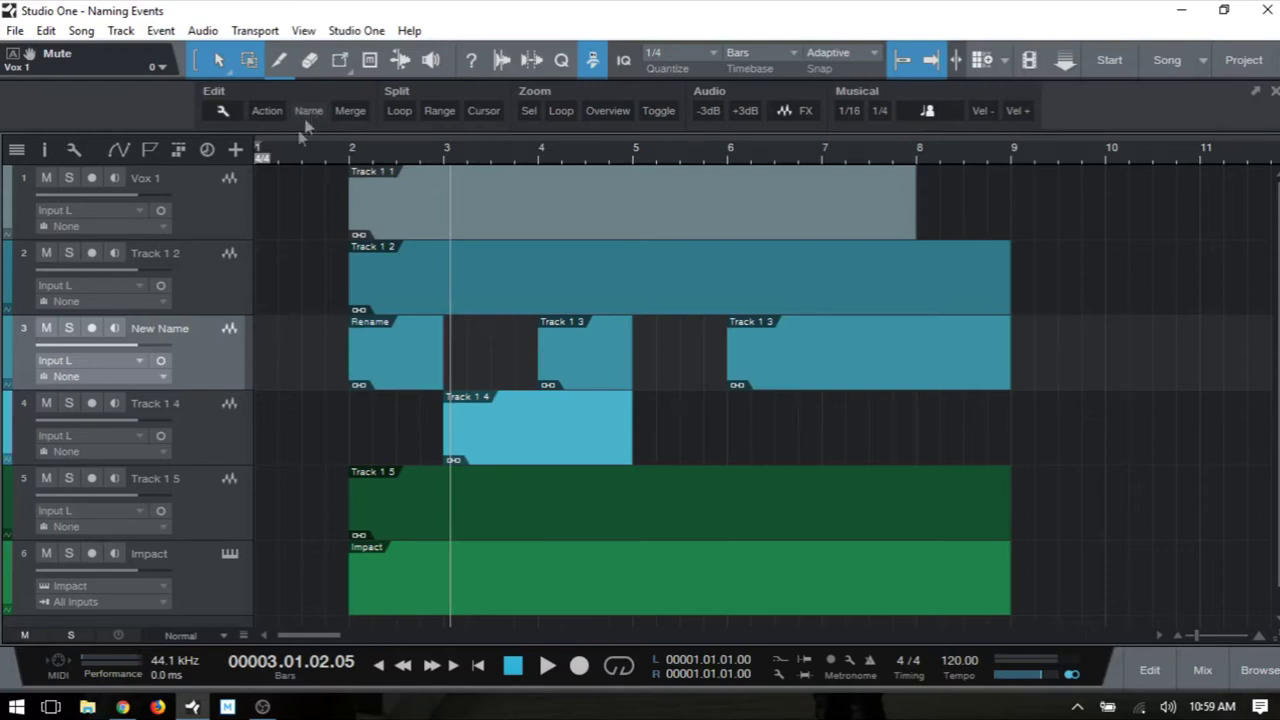
pyautogui.moveTo(308, 378); pyautogui.dragTo(349, 380)
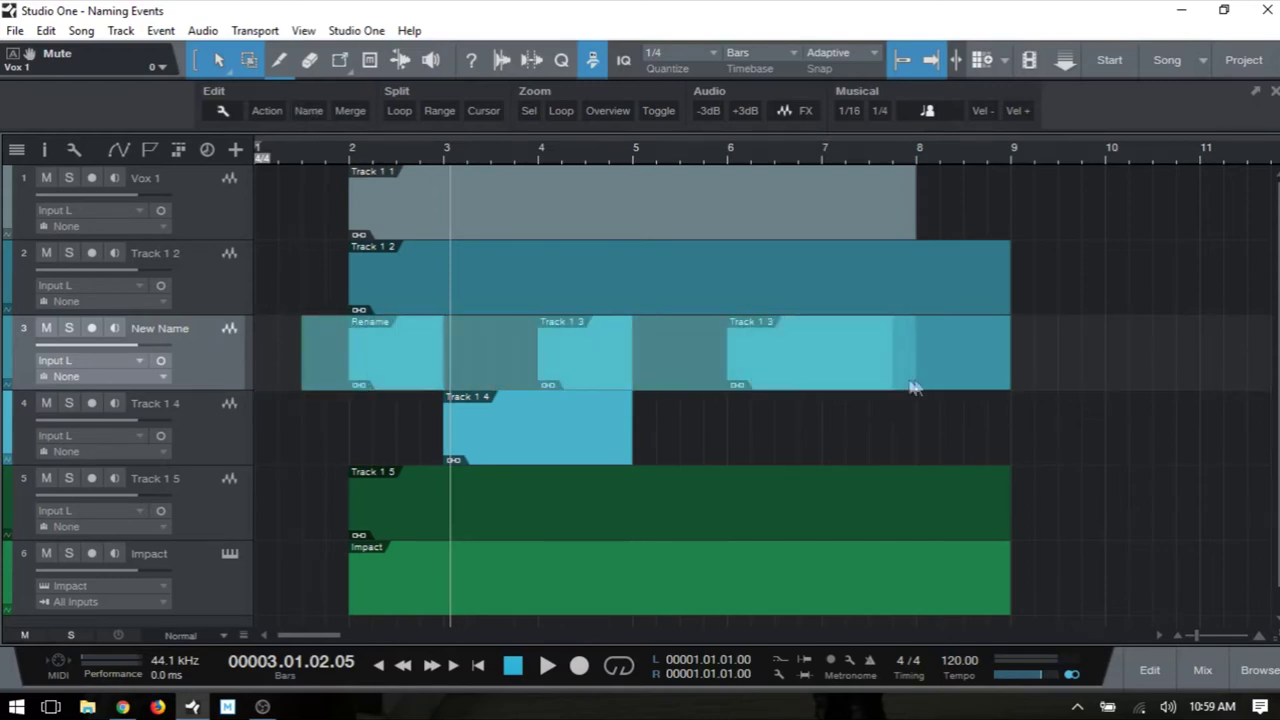
pyautogui.click(311, 113)
pyautogui.moveTo(338, 160)
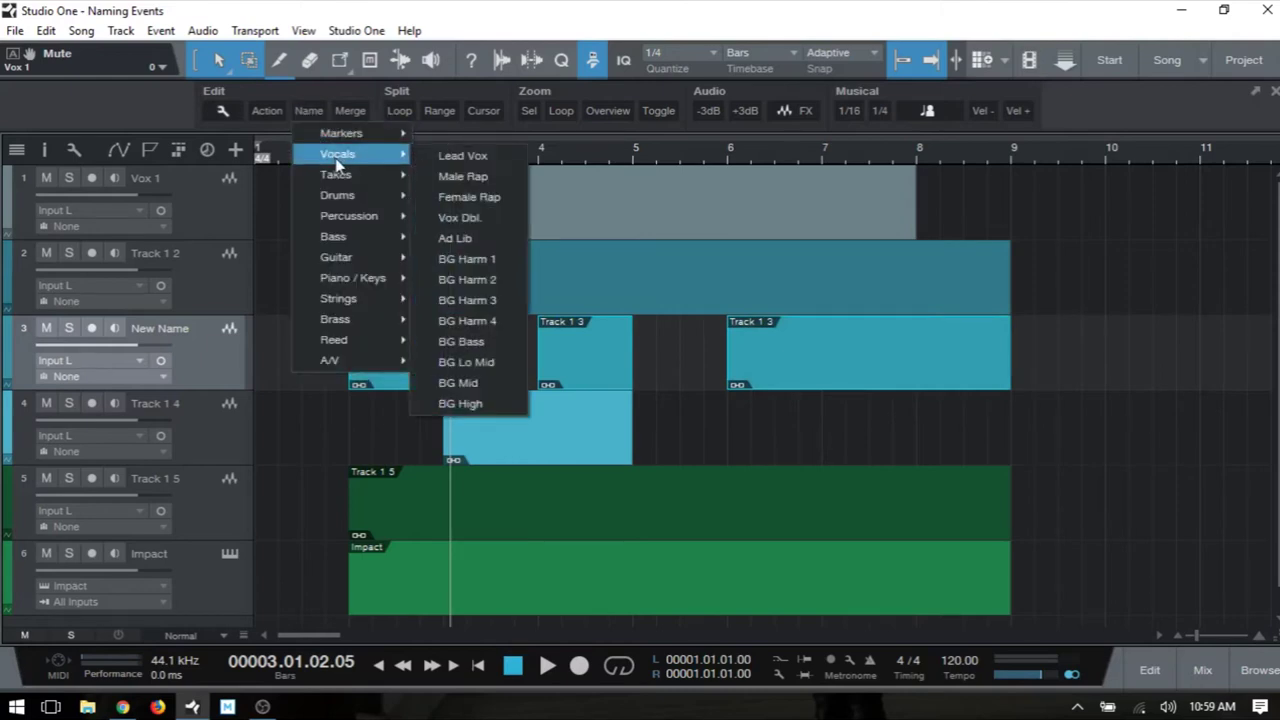
pyautogui.click(470, 259)
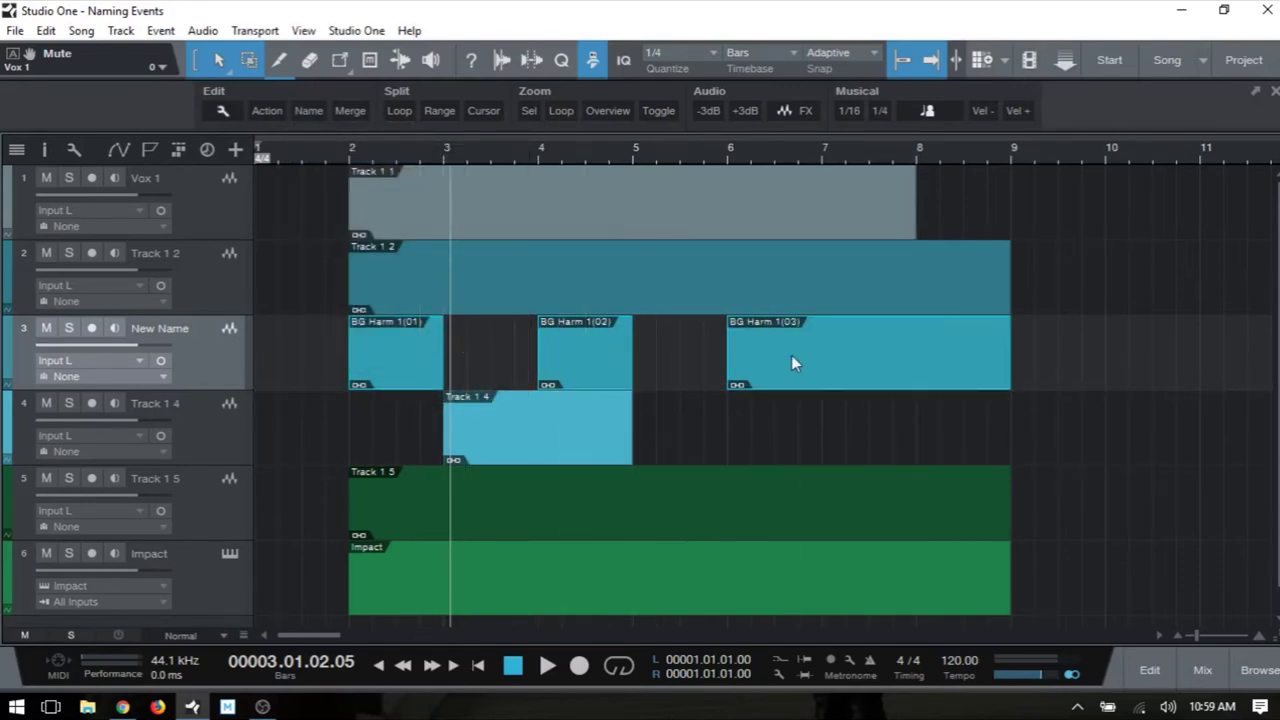
# Step: Select the events on tracks 4 and 5 and apply the Guitar preset name Eletric Gtr
pyautogui.click(299, 446)
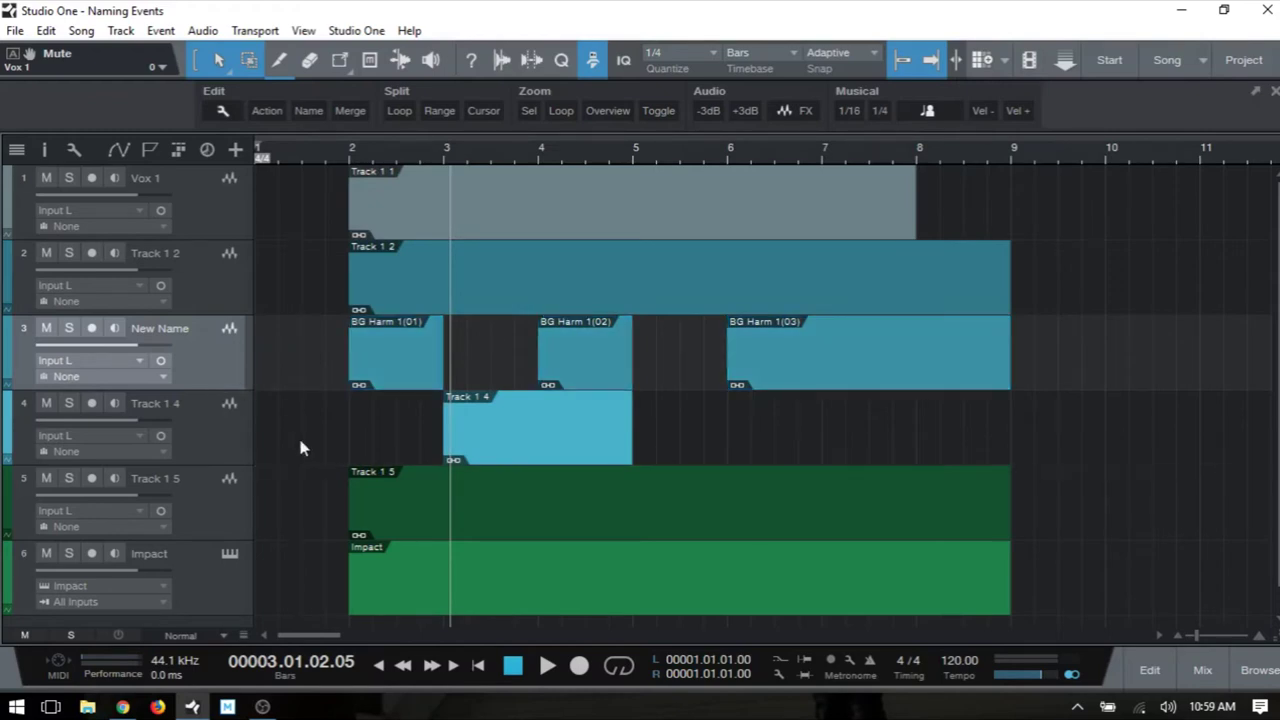
pyautogui.moveTo(300, 441); pyautogui.dragTo(1056, 499)
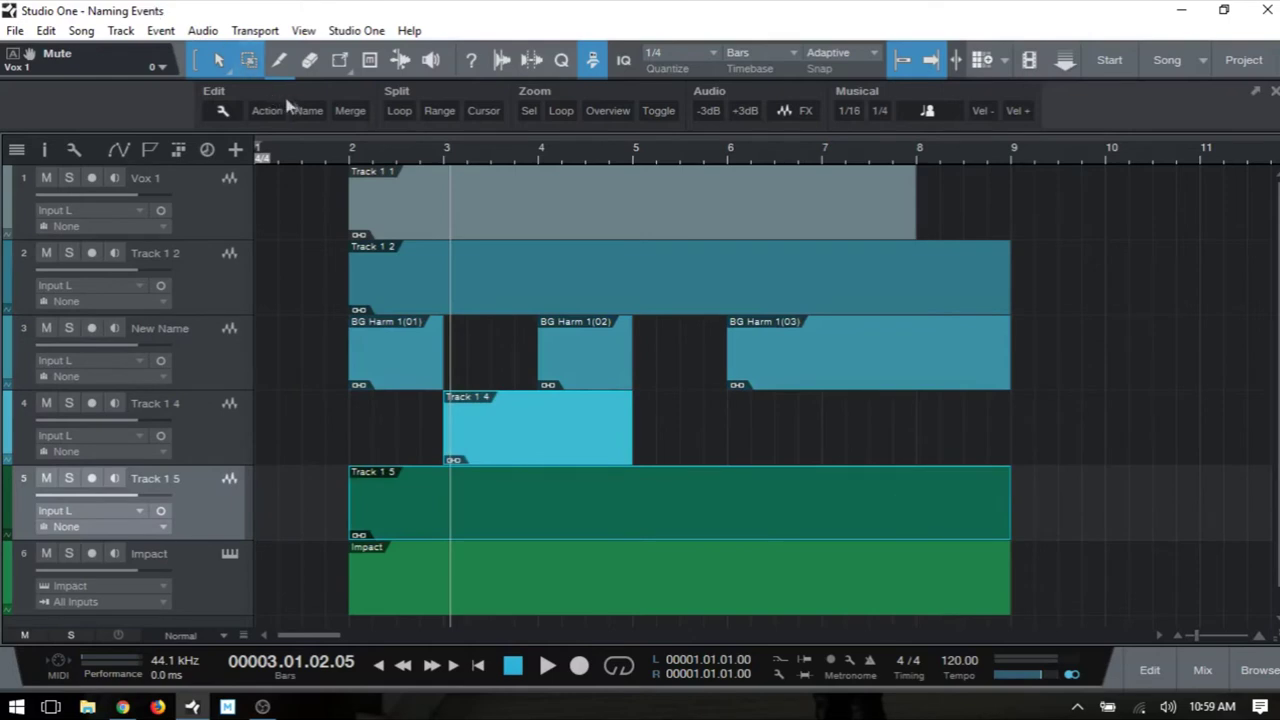
pyautogui.click(305, 111)
pyautogui.moveTo(336, 258)
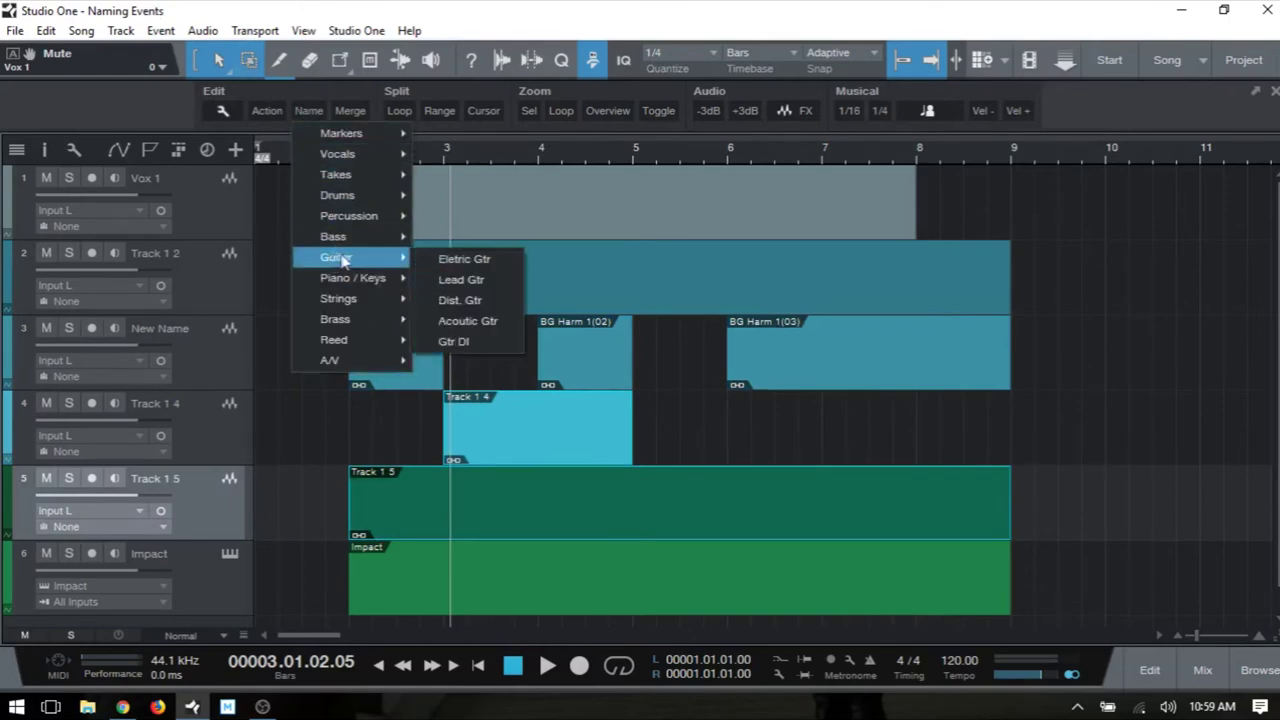
pyautogui.click(458, 259)
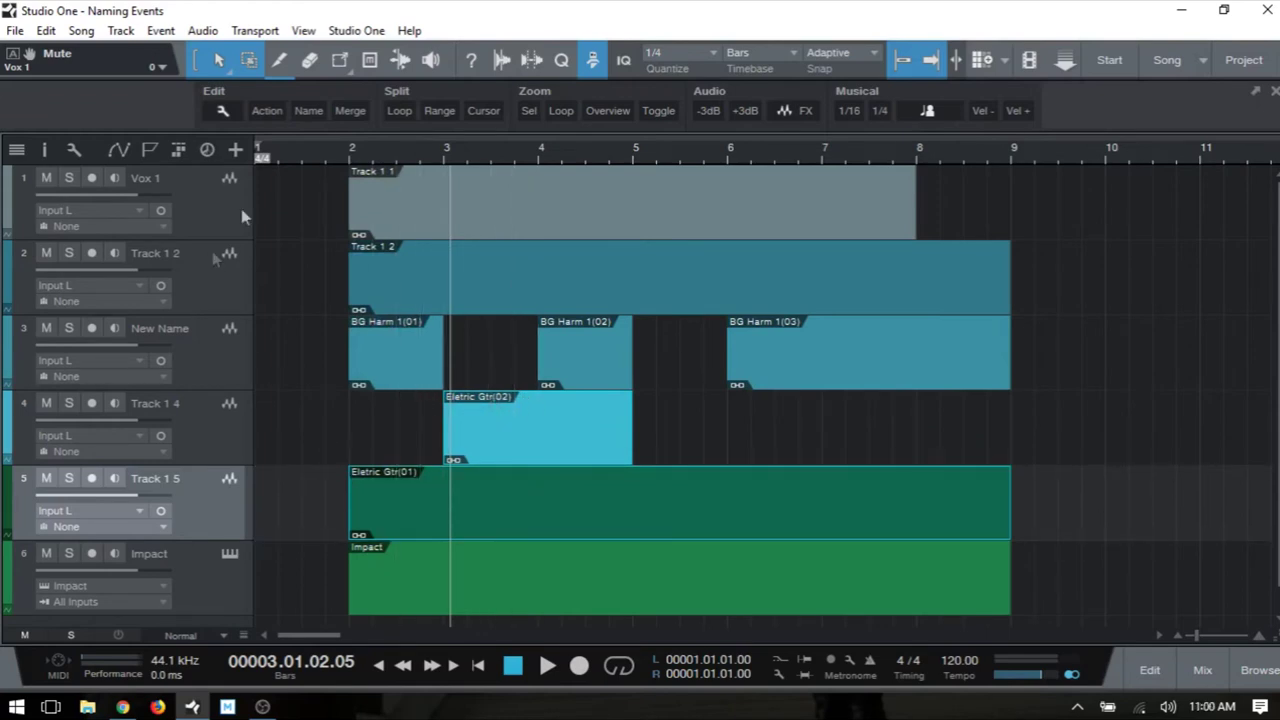
pyautogui.click(481, 222)
# Step: Rename the Track 1 1 event on Vox 1 to Main Vox via its context menu
pyautogui.rightClick(481, 221)
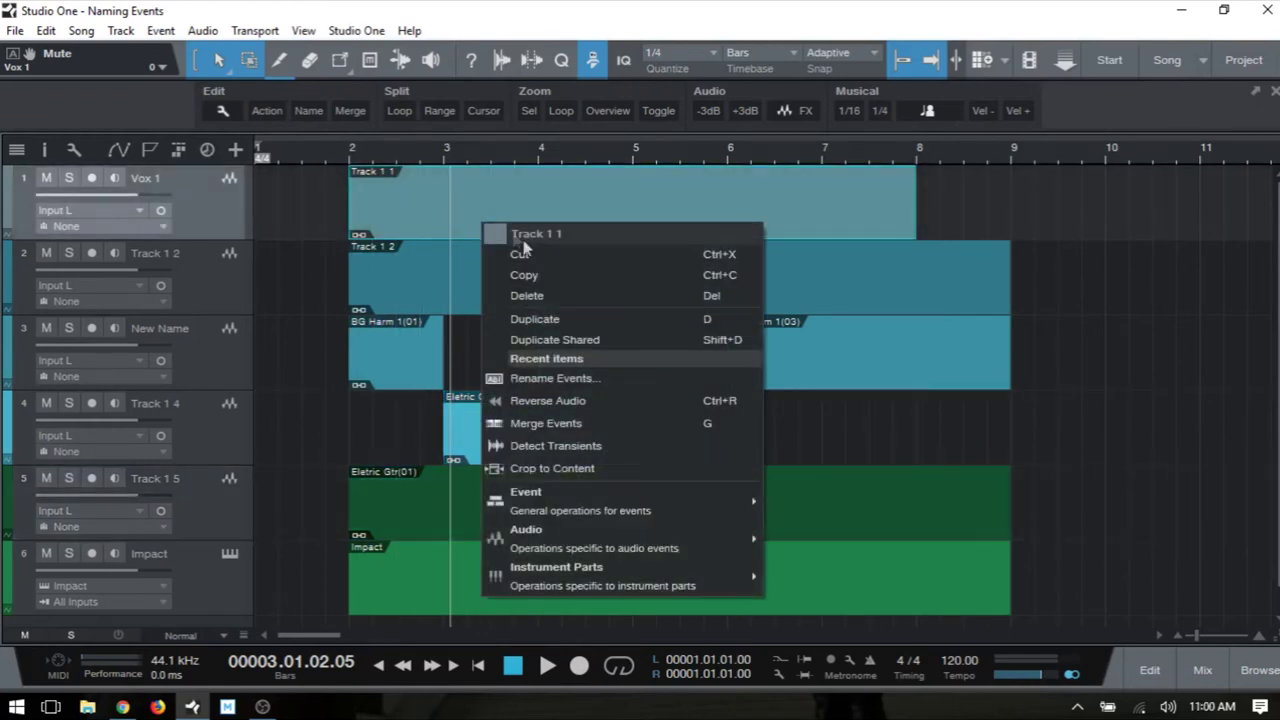
pyautogui.click(552, 234)
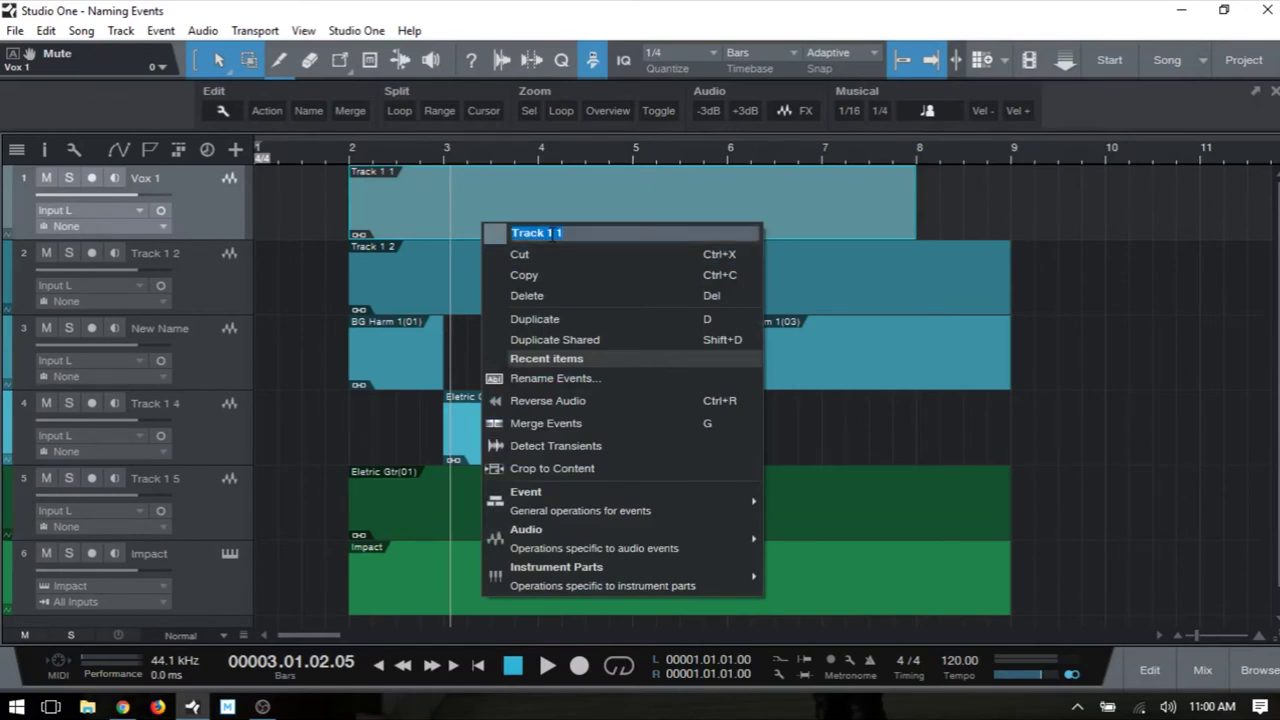
pyautogui.write('Main Vox')
pyautogui.press('Return')
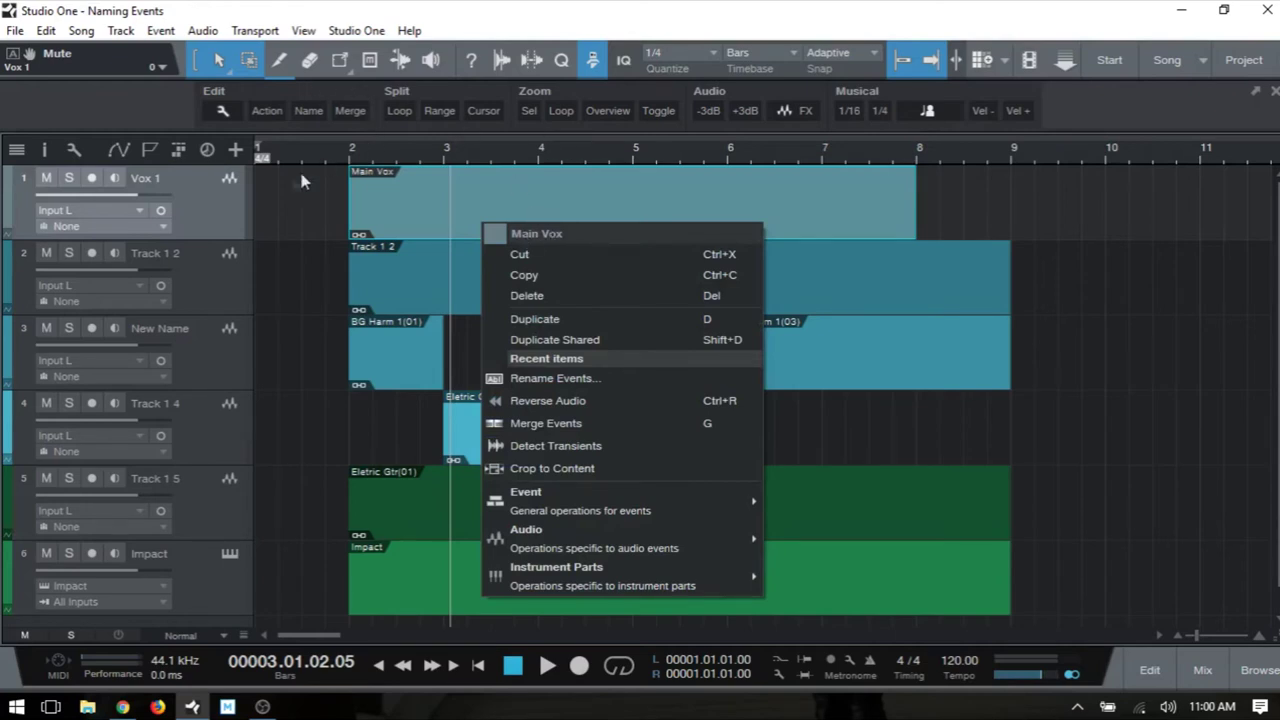
pyautogui.click(311, 216)
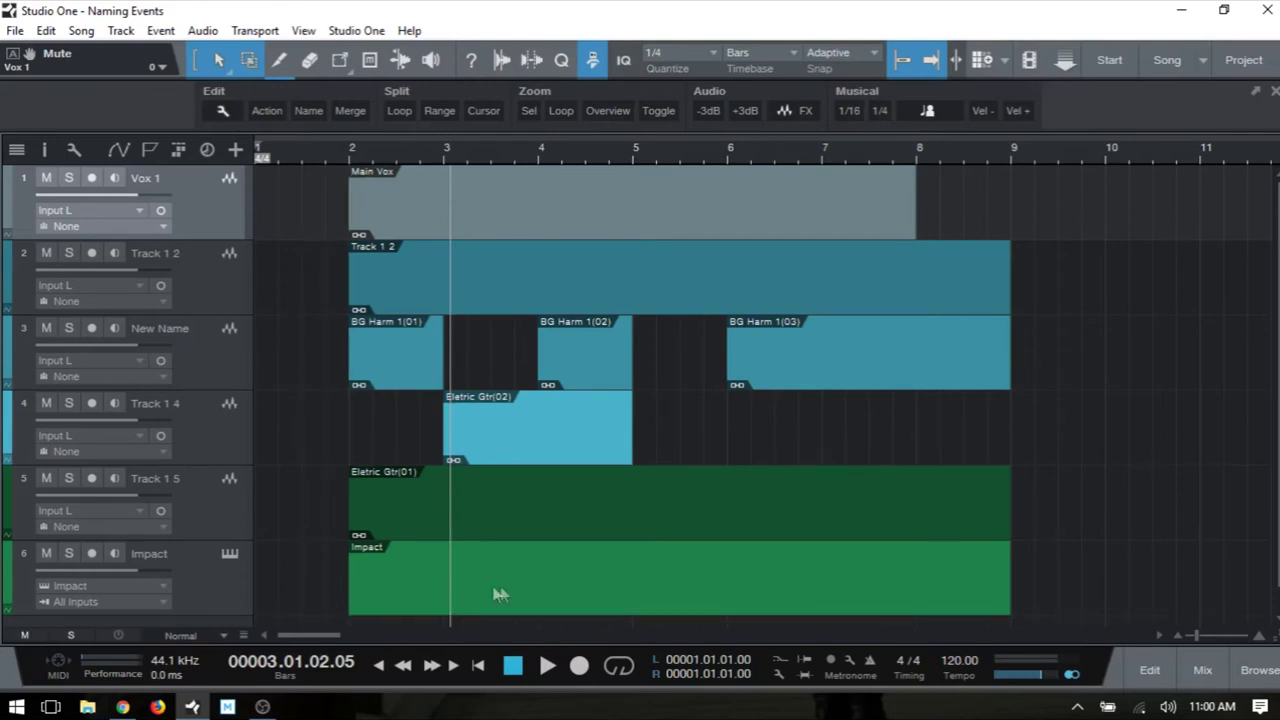
# Step: Name the Impact event on track 6 Stereo Drums from the Drums presets
pyautogui.click(384, 596)
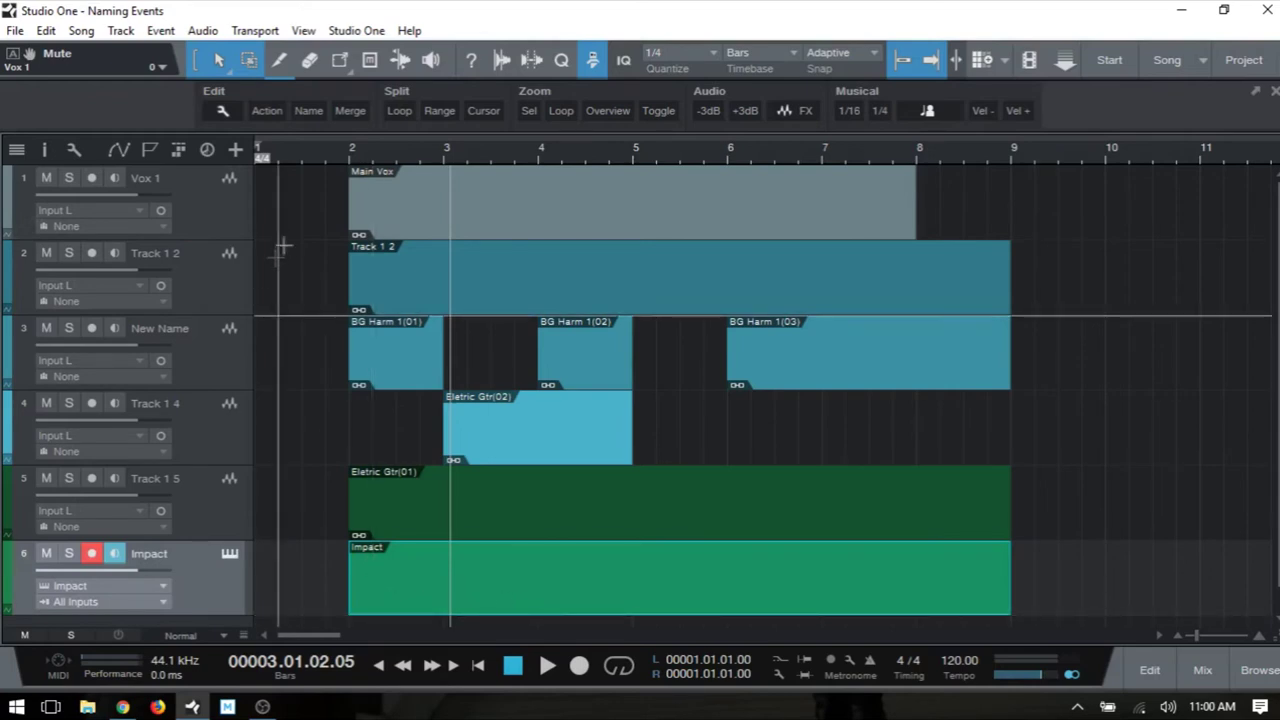
pyautogui.click(312, 111)
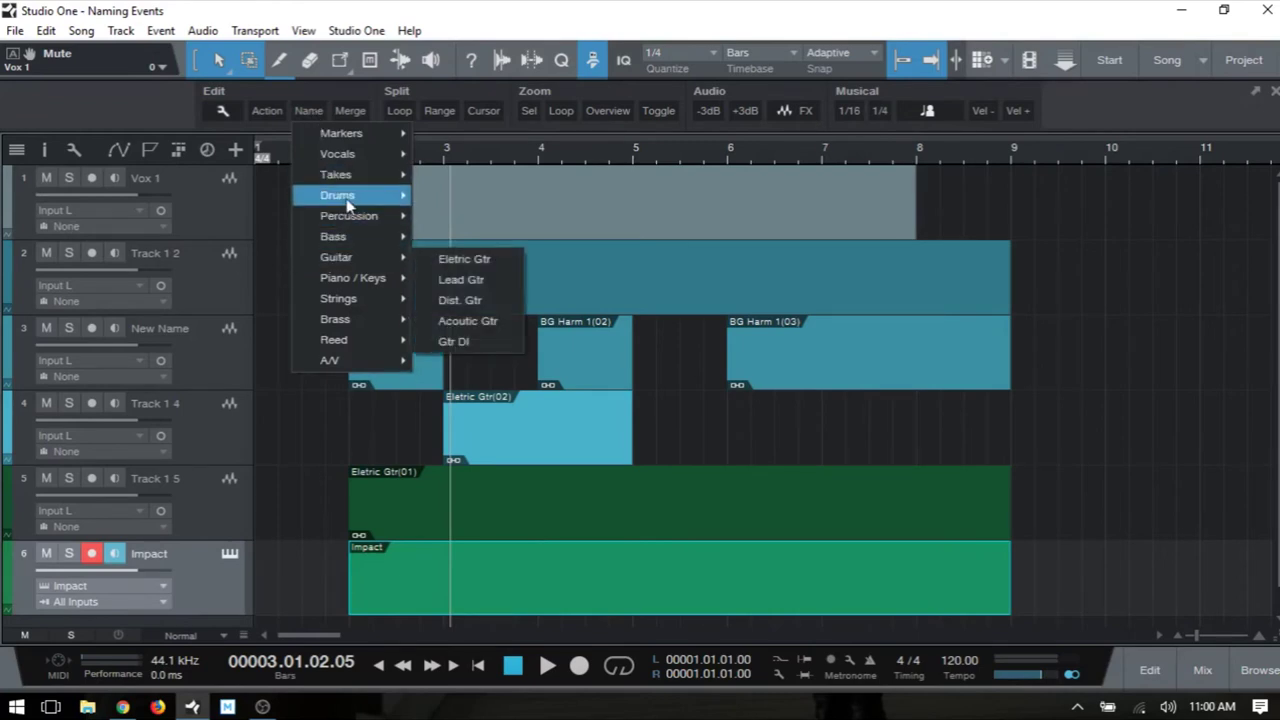
pyautogui.moveTo(348, 205)
pyautogui.click(484, 201)
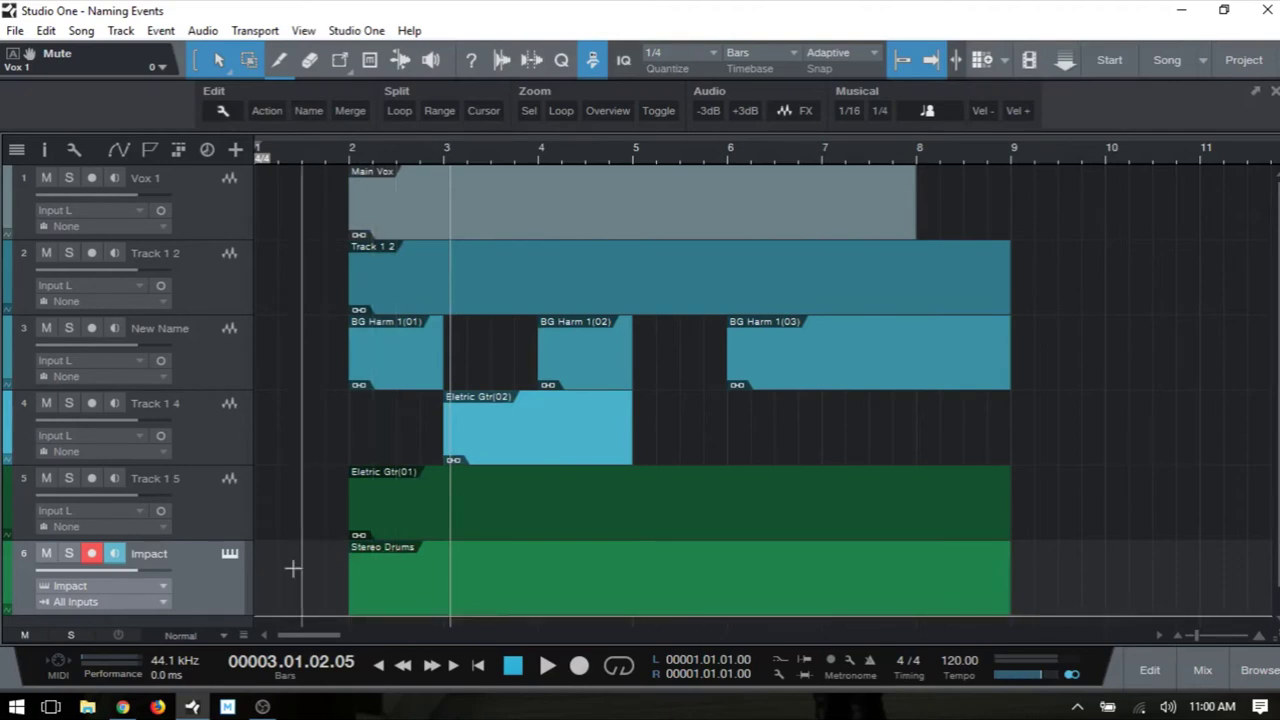
# Step: Browse the other preset name categories and close the list without renaming anything
pyautogui.click(309, 111)
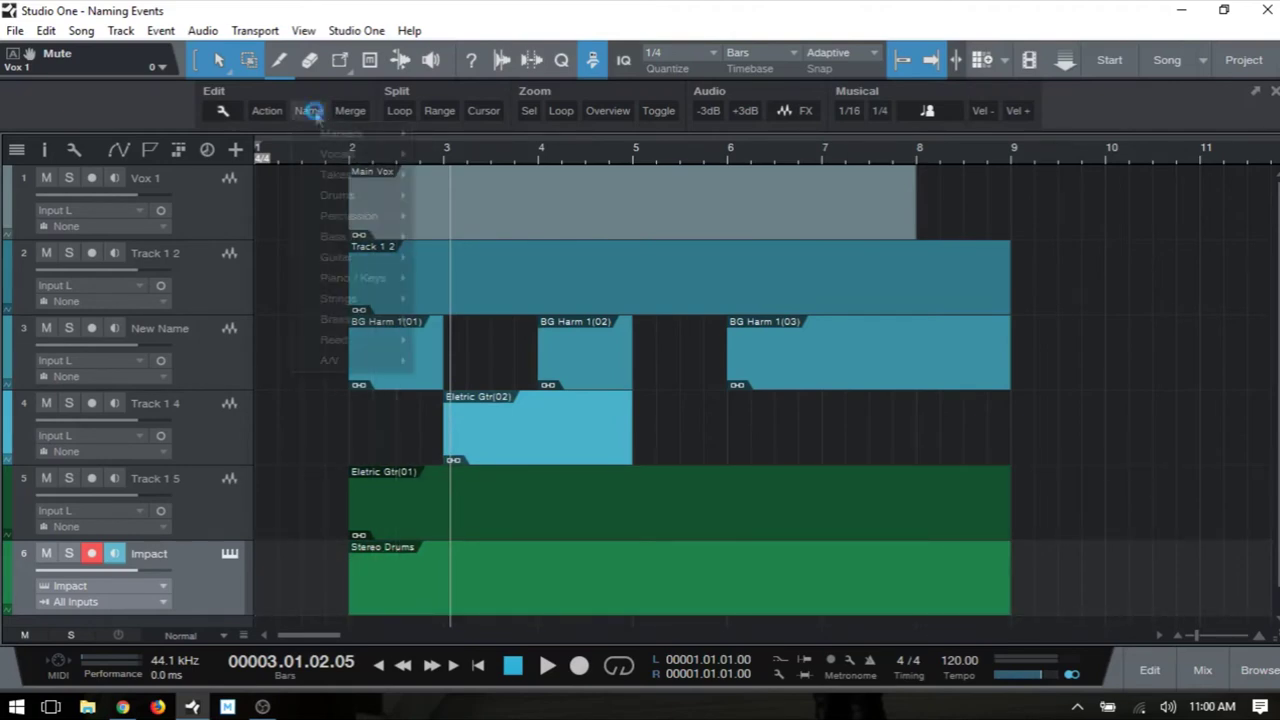
pyautogui.moveTo(330, 138)
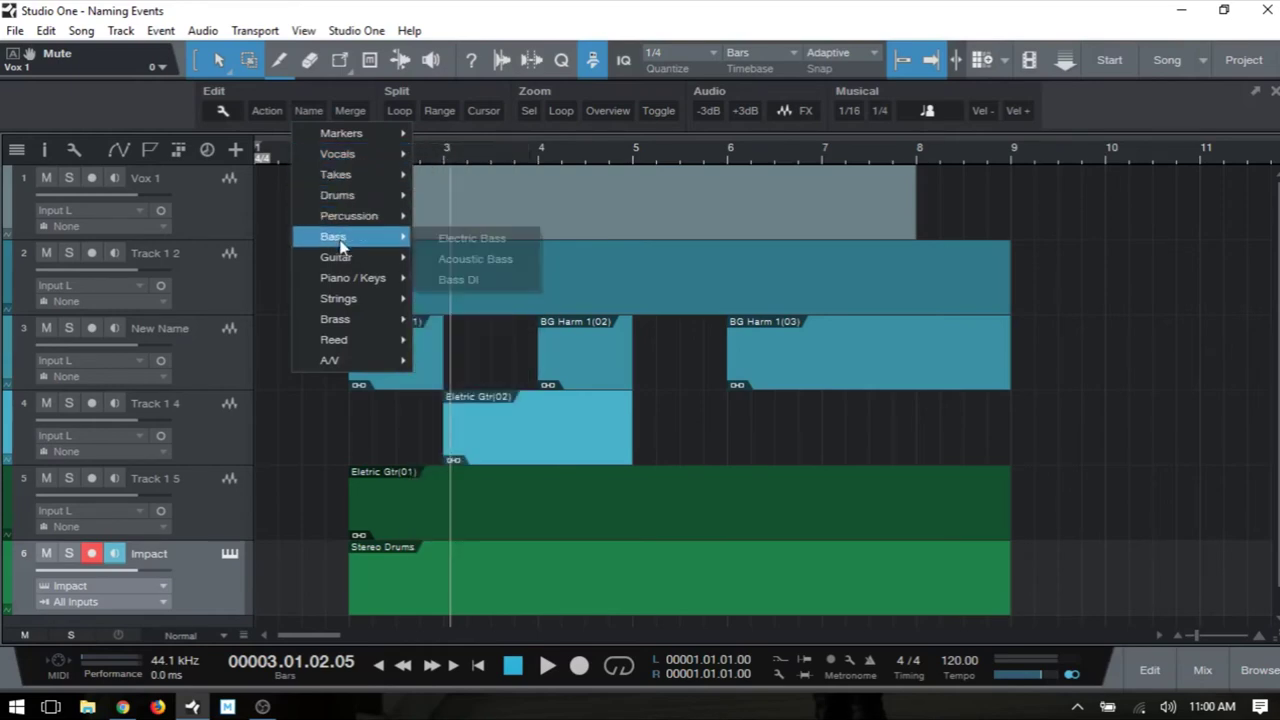
pyautogui.moveTo(345, 264)
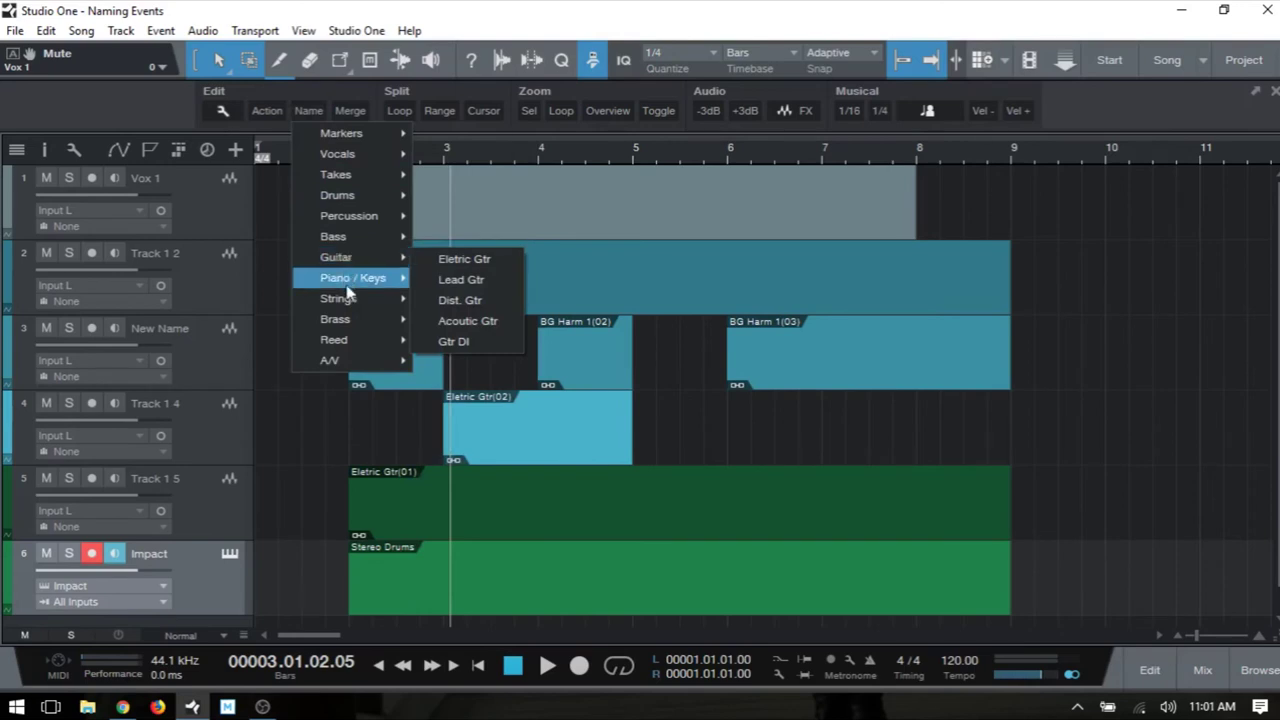
pyautogui.moveTo(347, 287)
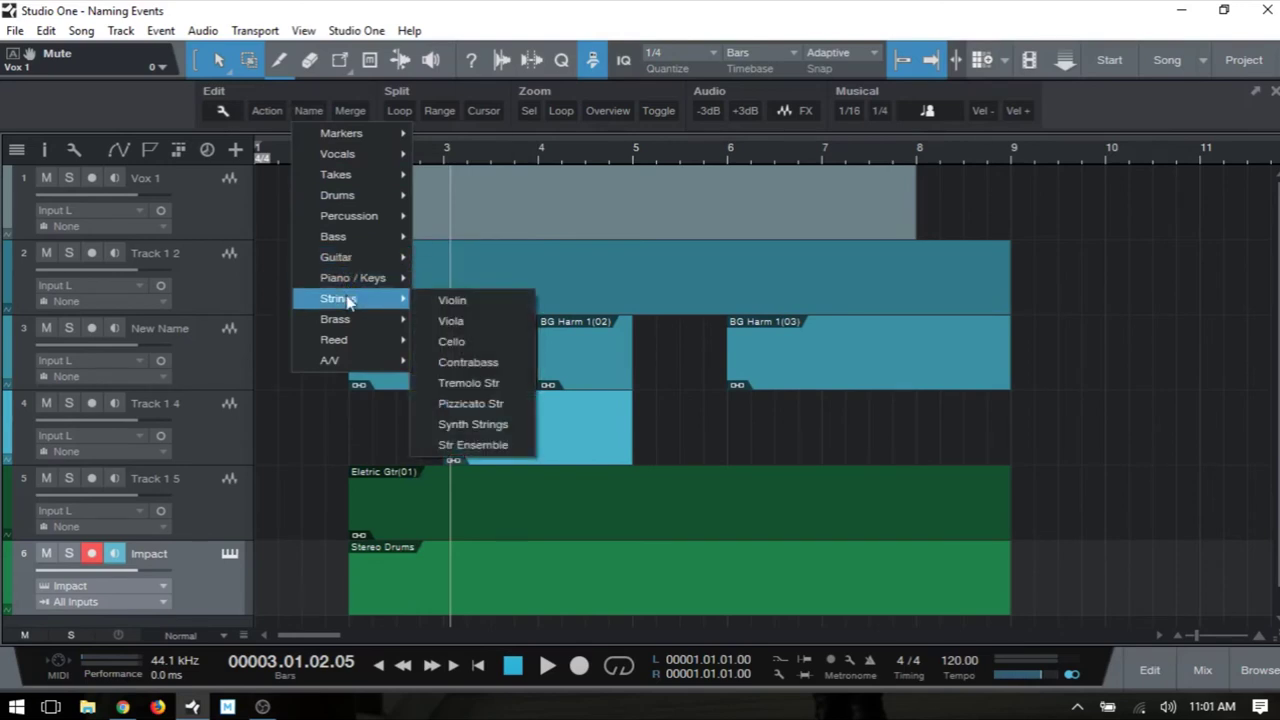
pyautogui.moveTo(348, 323)
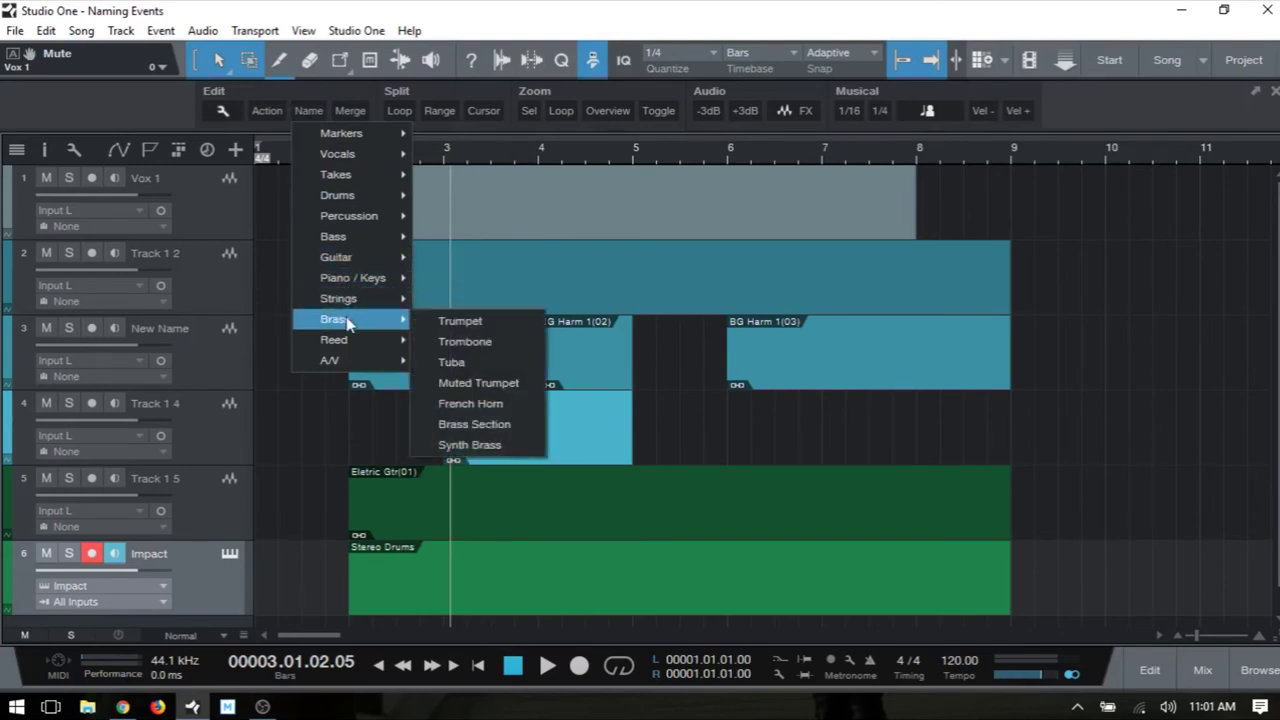
pyautogui.moveTo(351, 346)
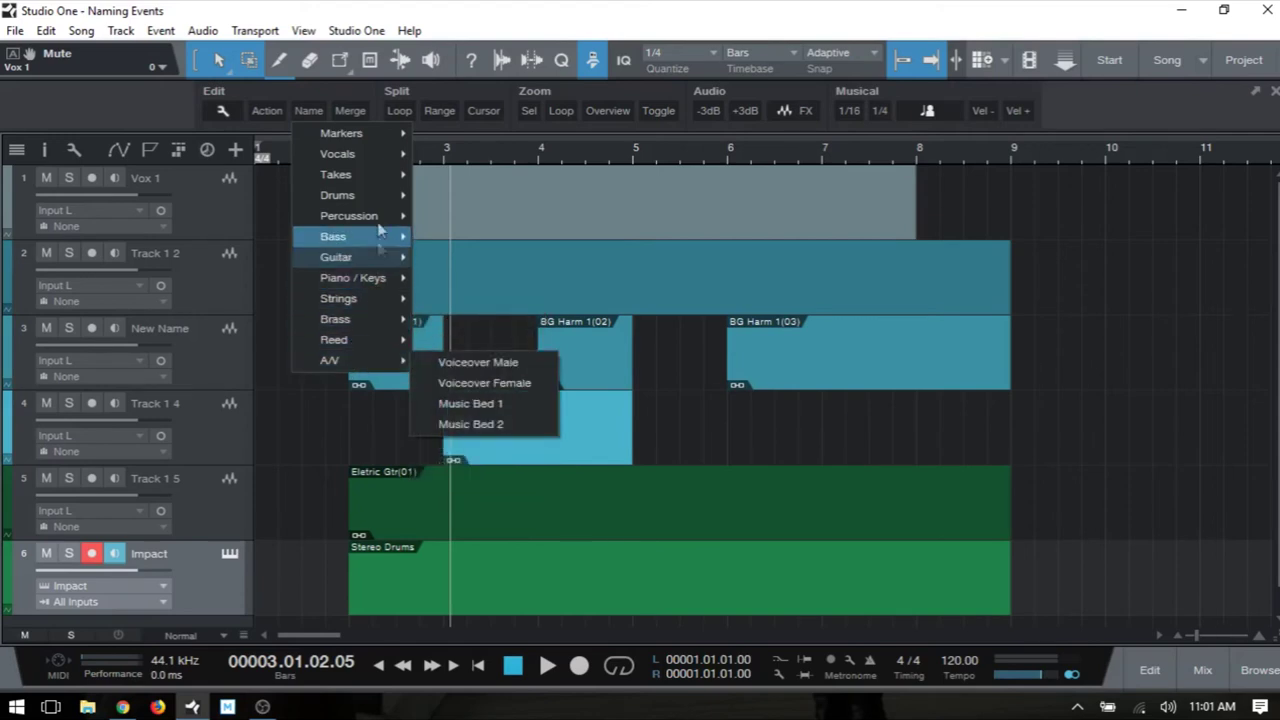
pyautogui.click(146, 120)
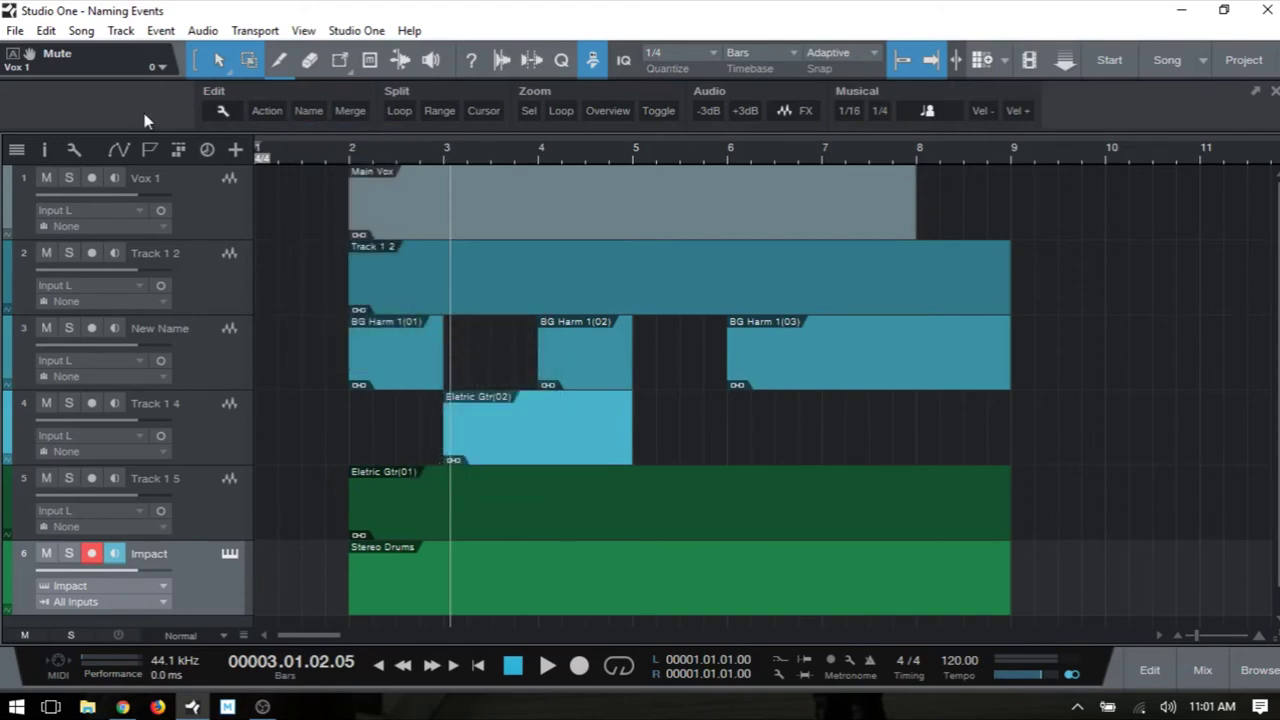
# Step: Open EventNames.txt via the wrench's Edit Names option and scroll through its sections
pyautogui.click(222, 112)
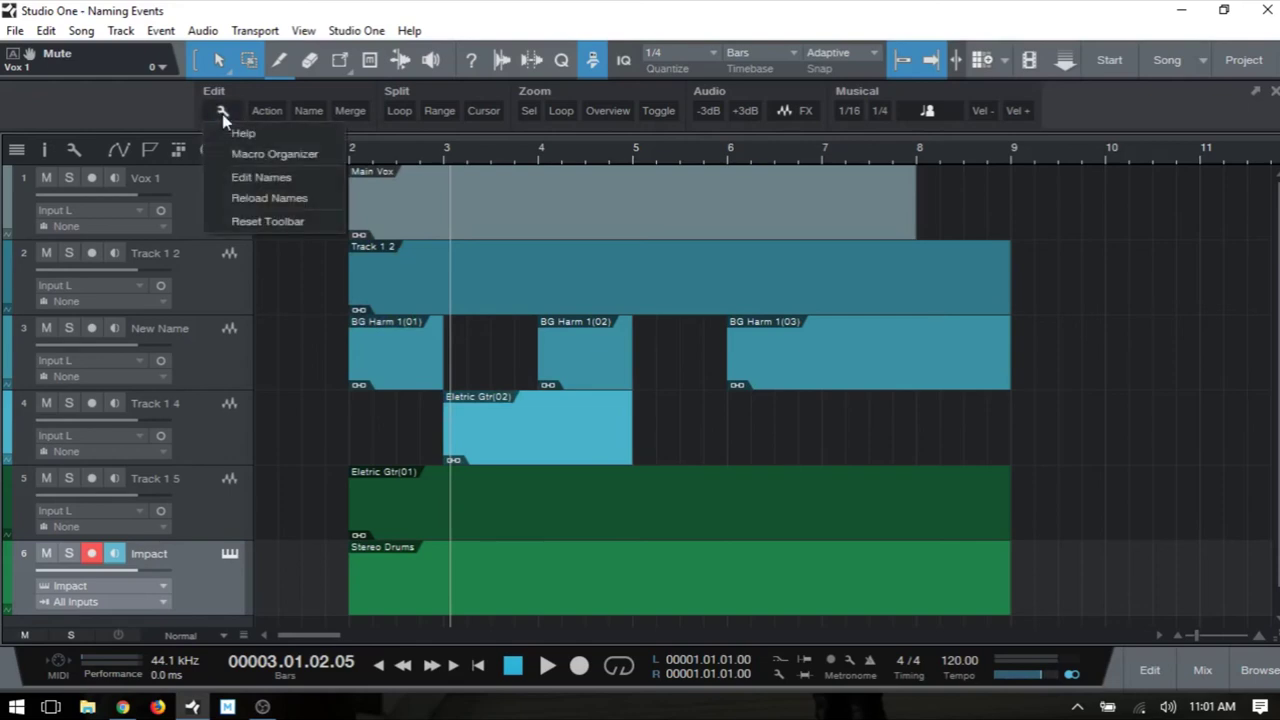
pyautogui.click(267, 180)
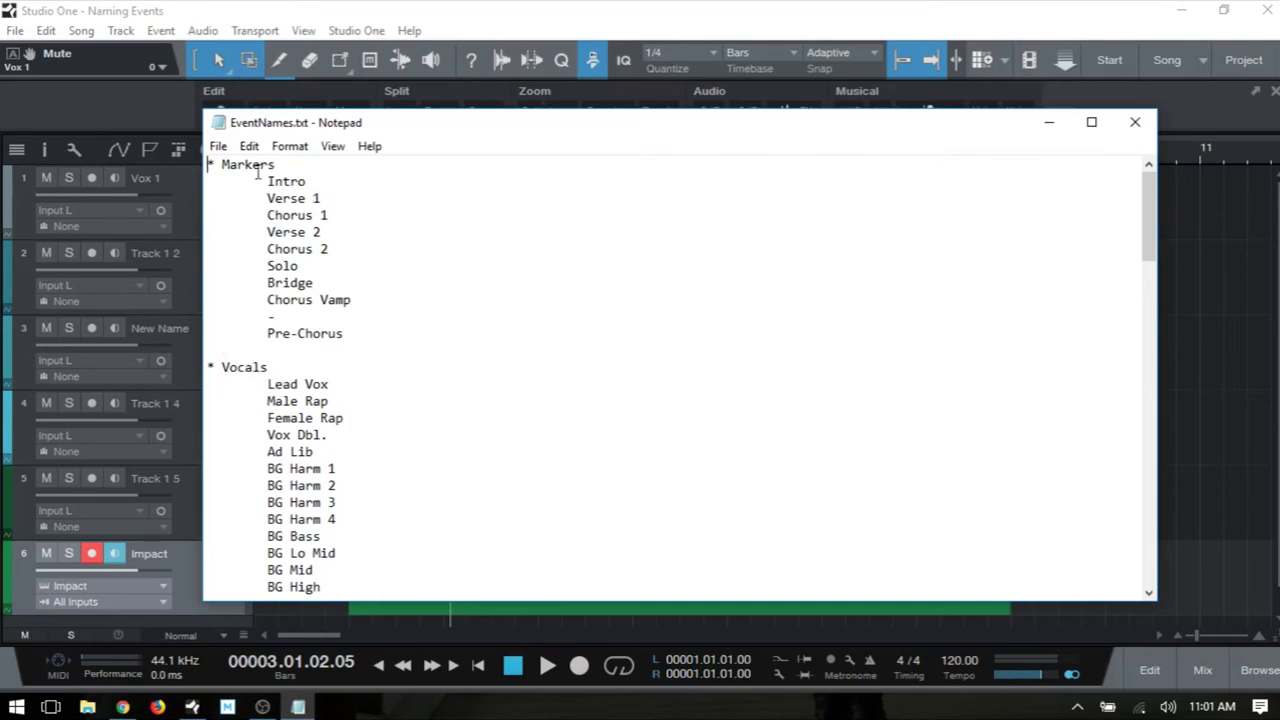
pyautogui.scroll(-5, 637, 363)
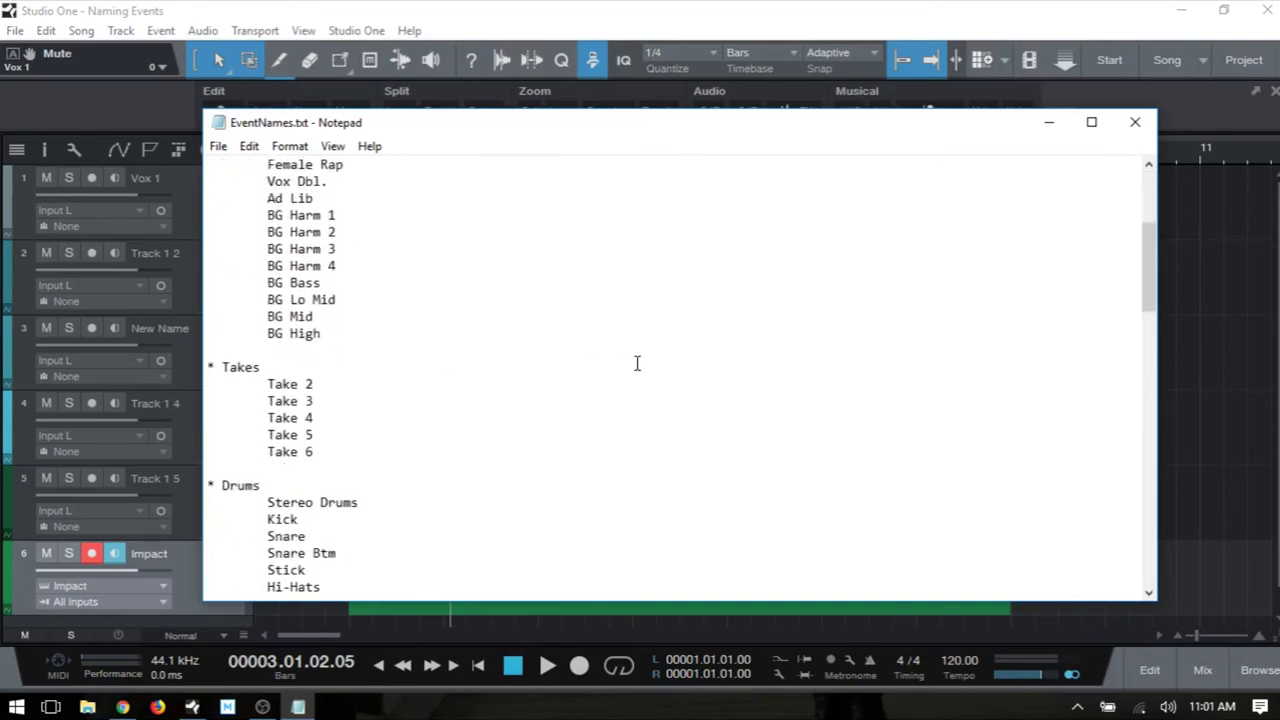
pyautogui.scroll(-3, 637, 363)
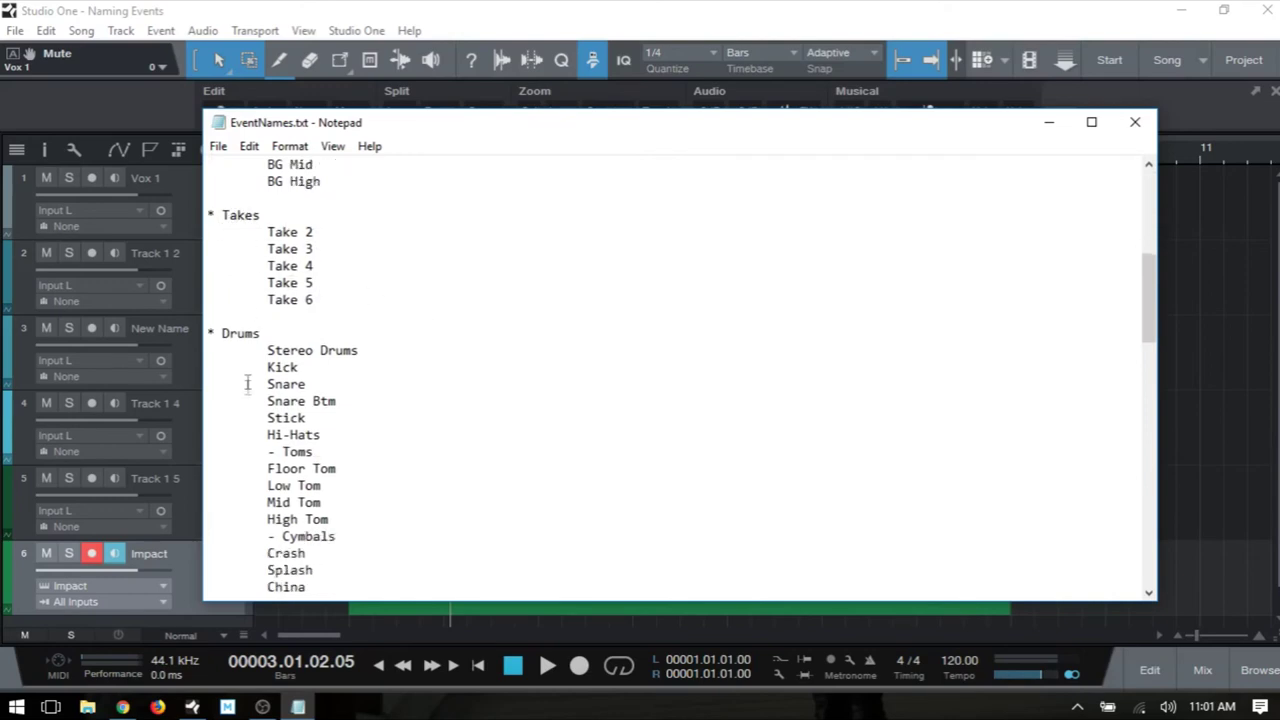
pyautogui.scroll(-8, 247, 384)
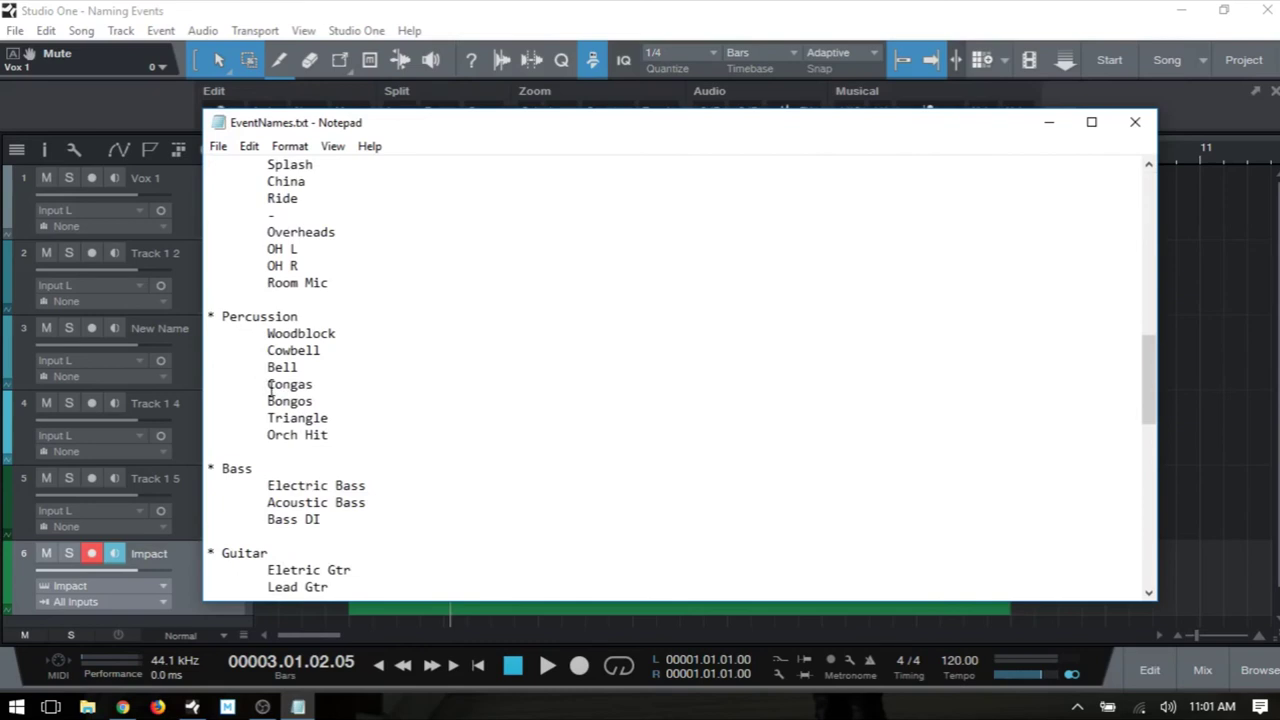
pyautogui.scroll(18, 270, 390)
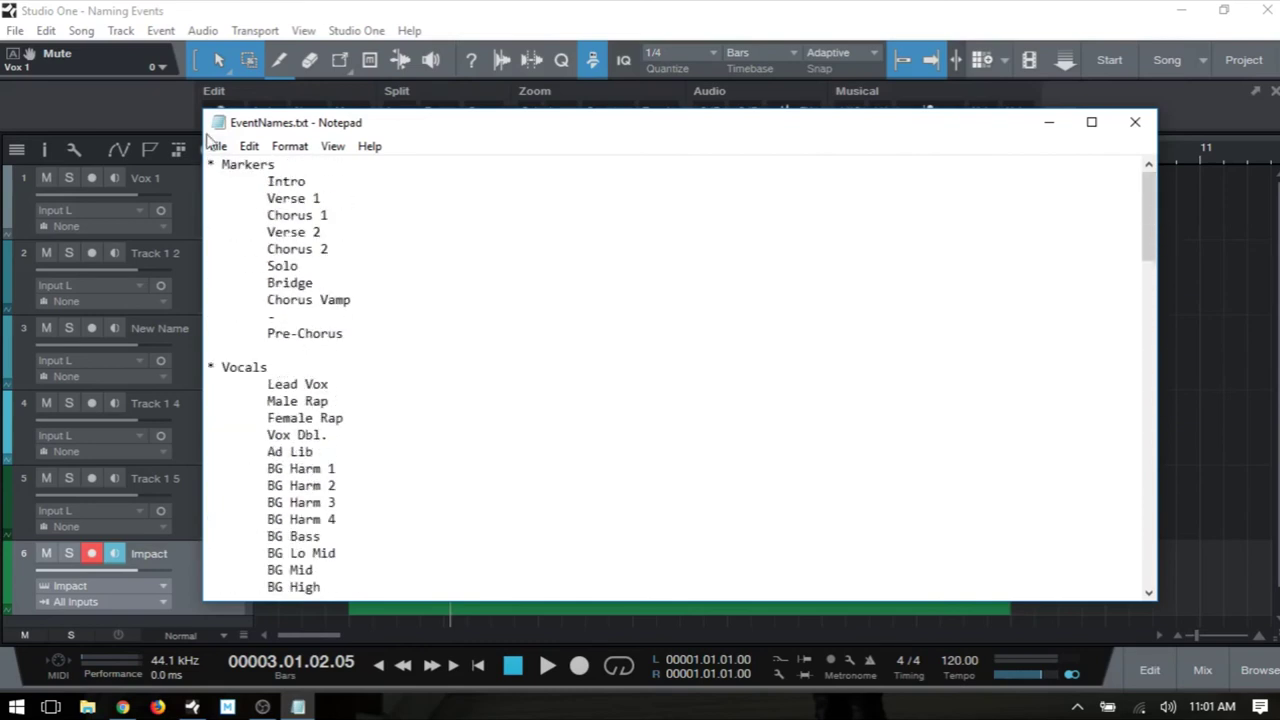
# Step: Add Test on a new line after Pre-Chorus, save EventNames.txt, and close Notepad
pyautogui.click(351, 334)
pyautogui.press('Return')
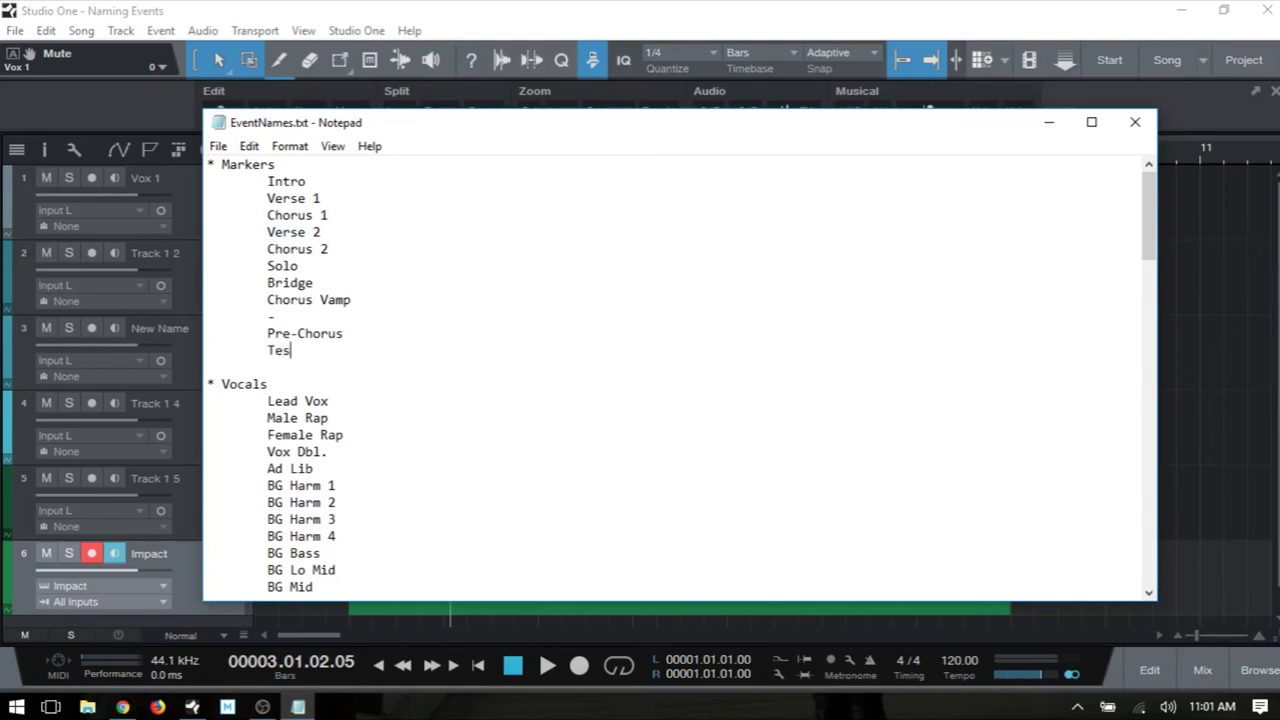
pyautogui.click(218, 146)
pyautogui.click(149, 209)
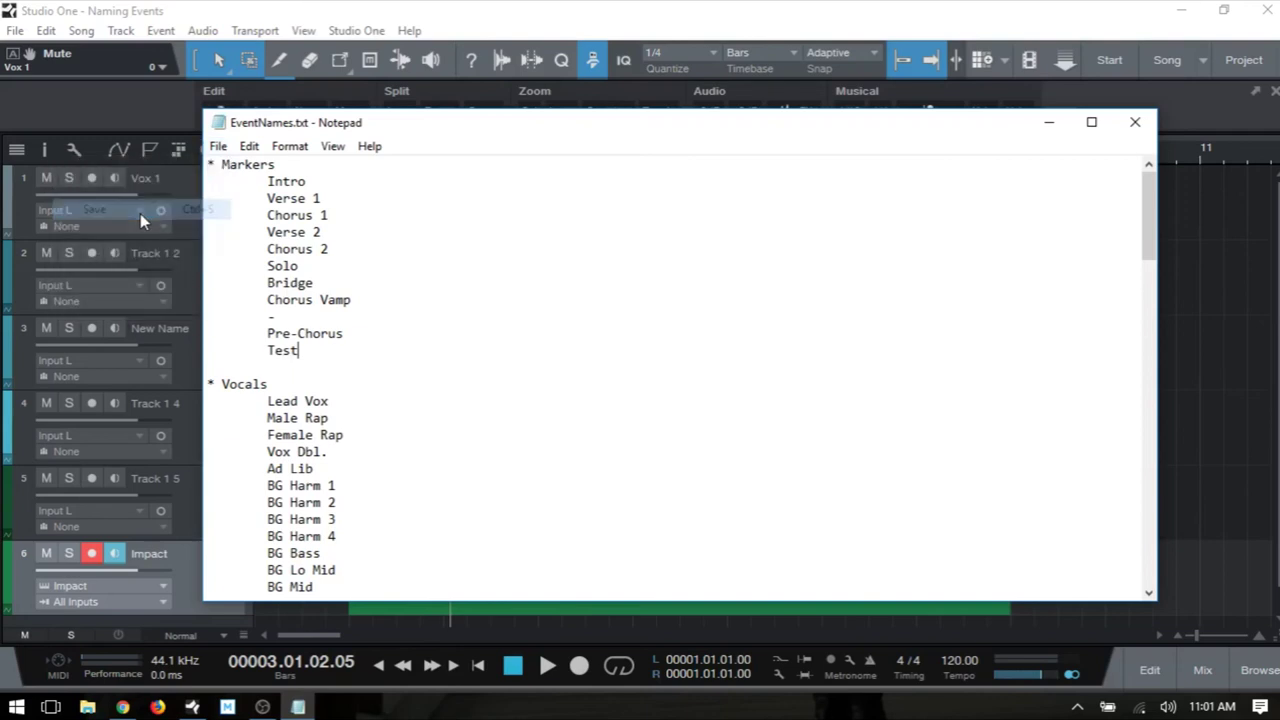
pyautogui.click(1135, 122)
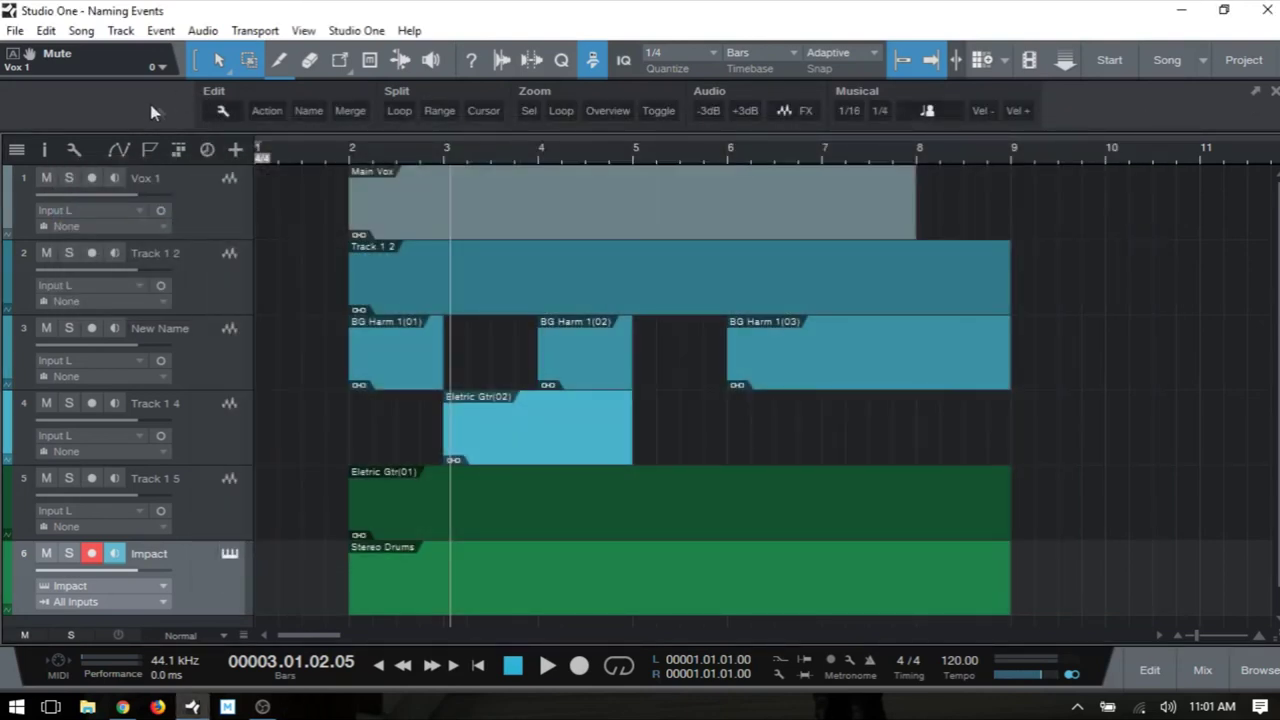
# Step: Check the Markers name list, then choose Reload Names from the wrench menu
pyautogui.click(312, 110)
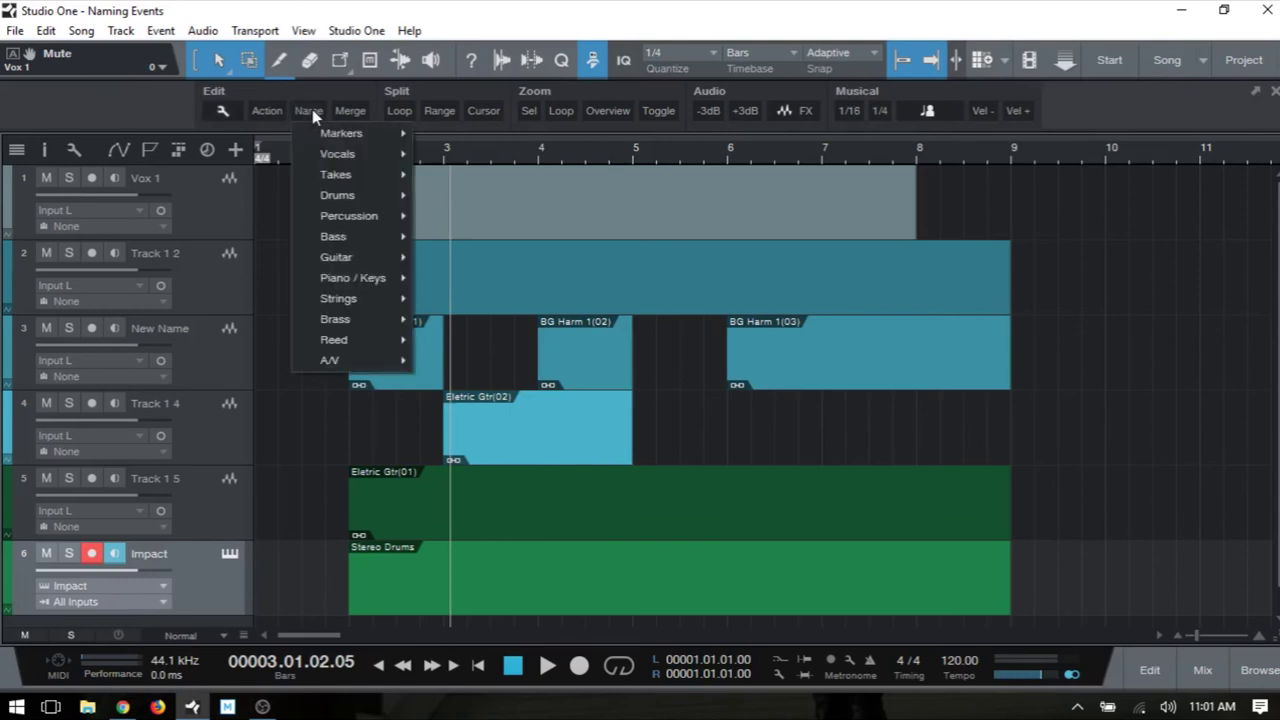
pyautogui.moveTo(400, 135)
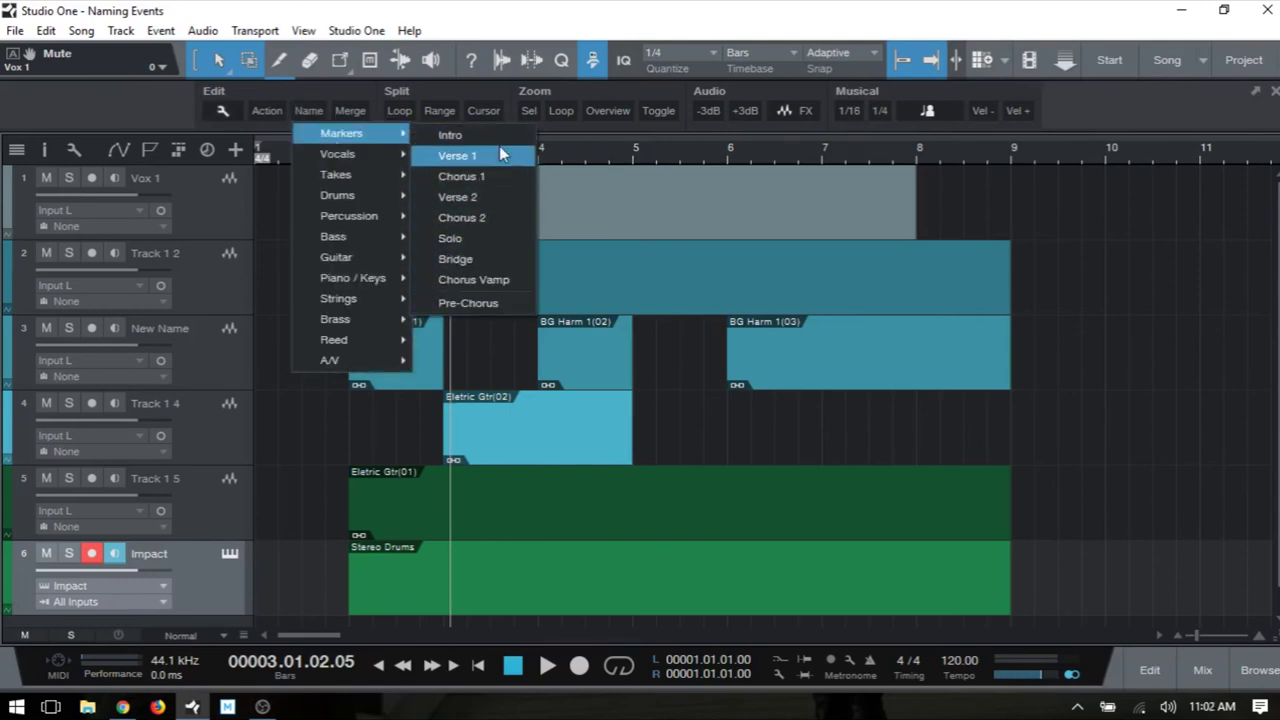
pyautogui.press('Escape')
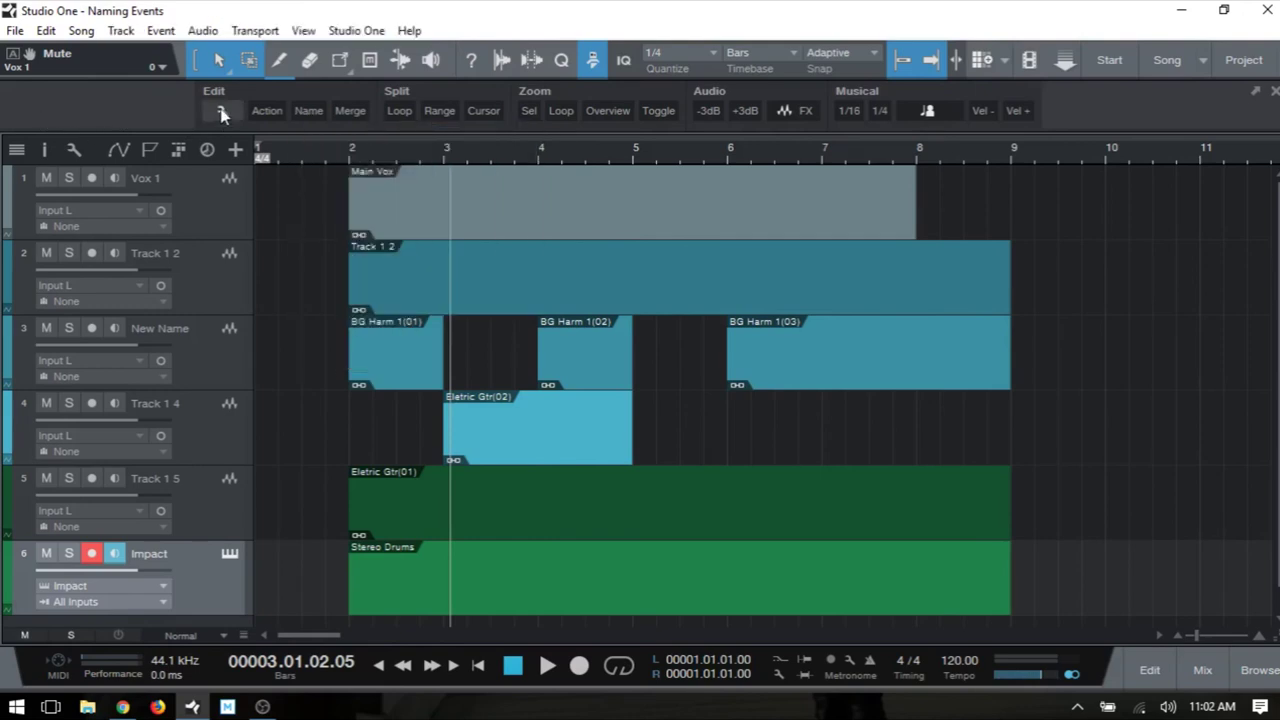
pyautogui.click(222, 113)
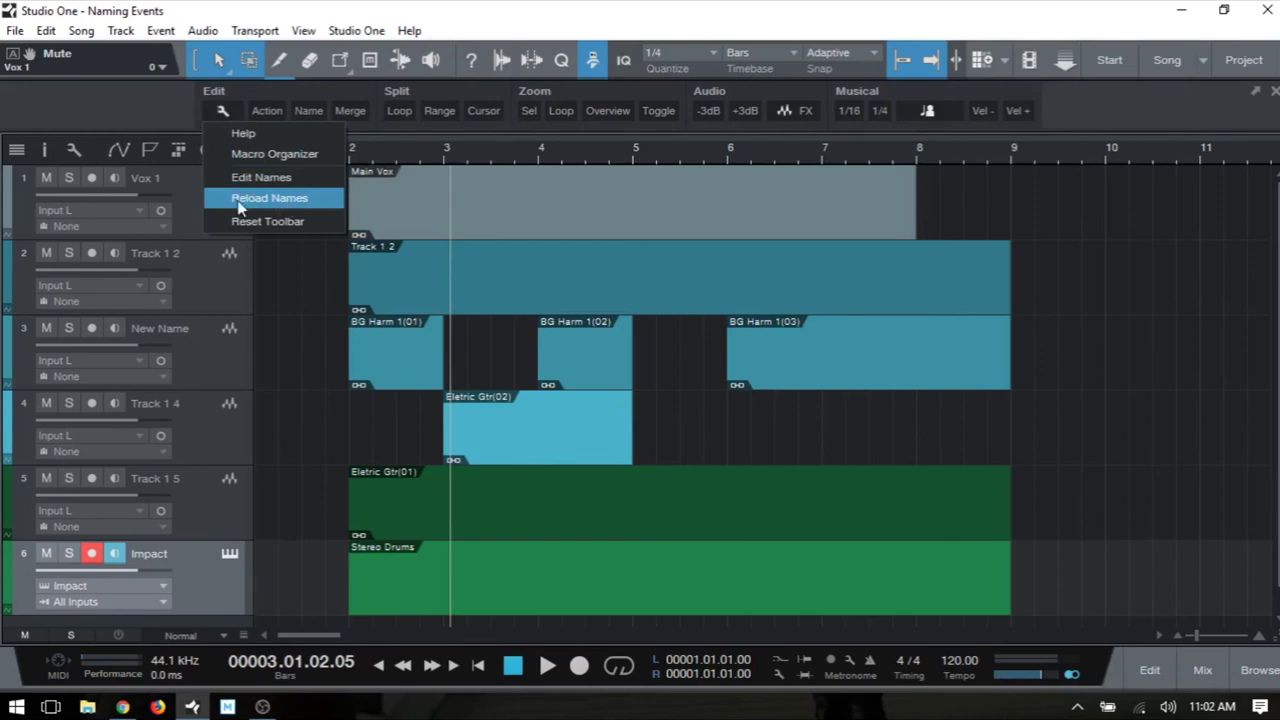
pyautogui.click(262, 199)
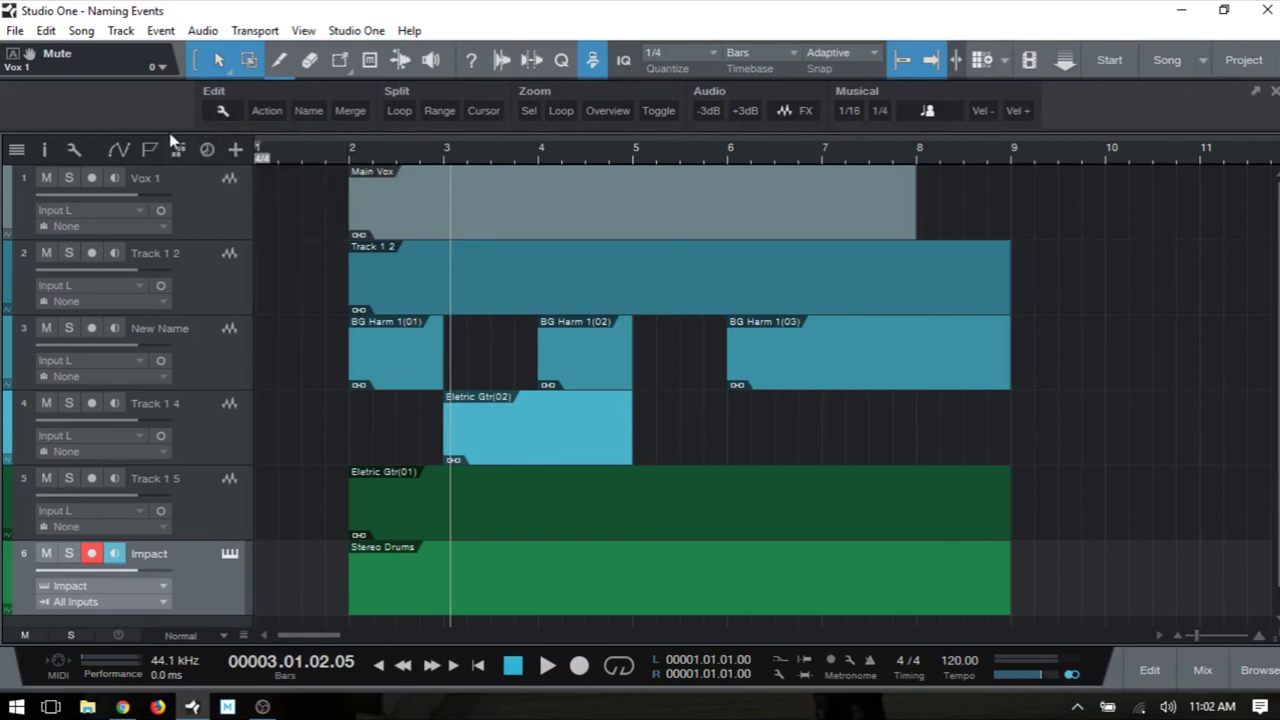
pyautogui.click(412, 220)
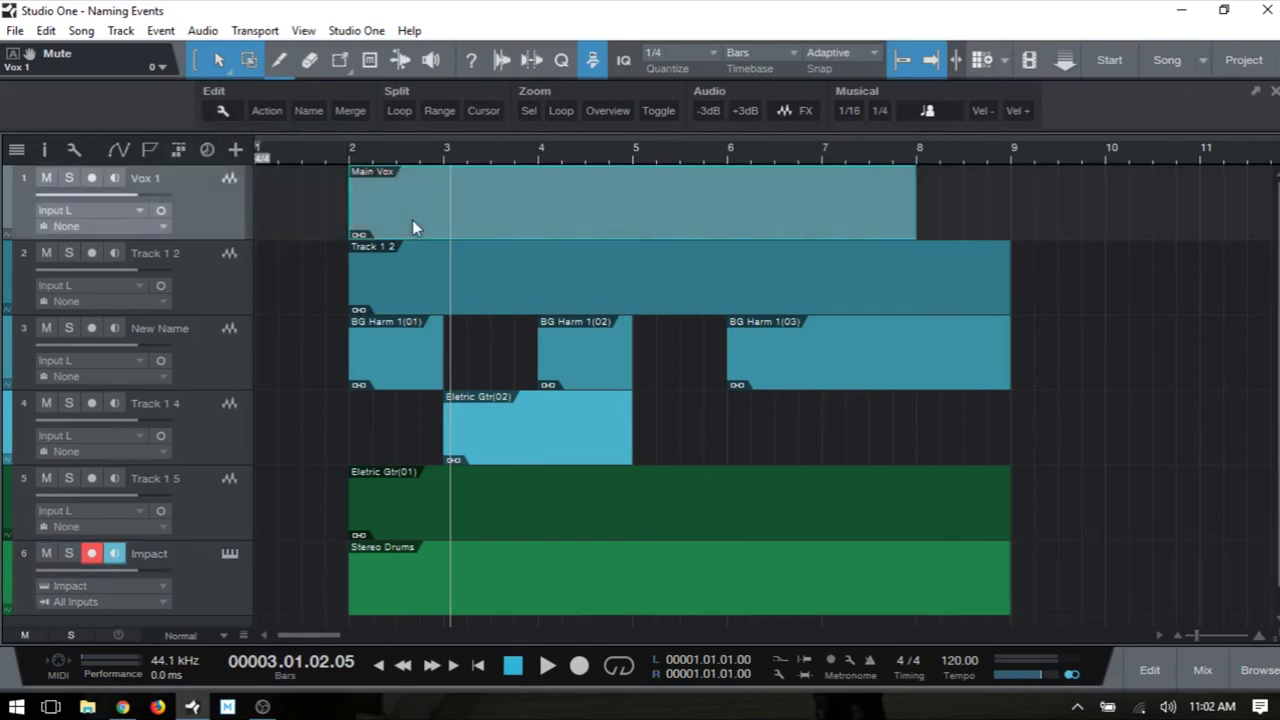
# Step: Rename the Vox 1 track's Main Vox event to Test using the Markers name list
pyautogui.click(308, 111)
pyautogui.moveTo(311, 139)
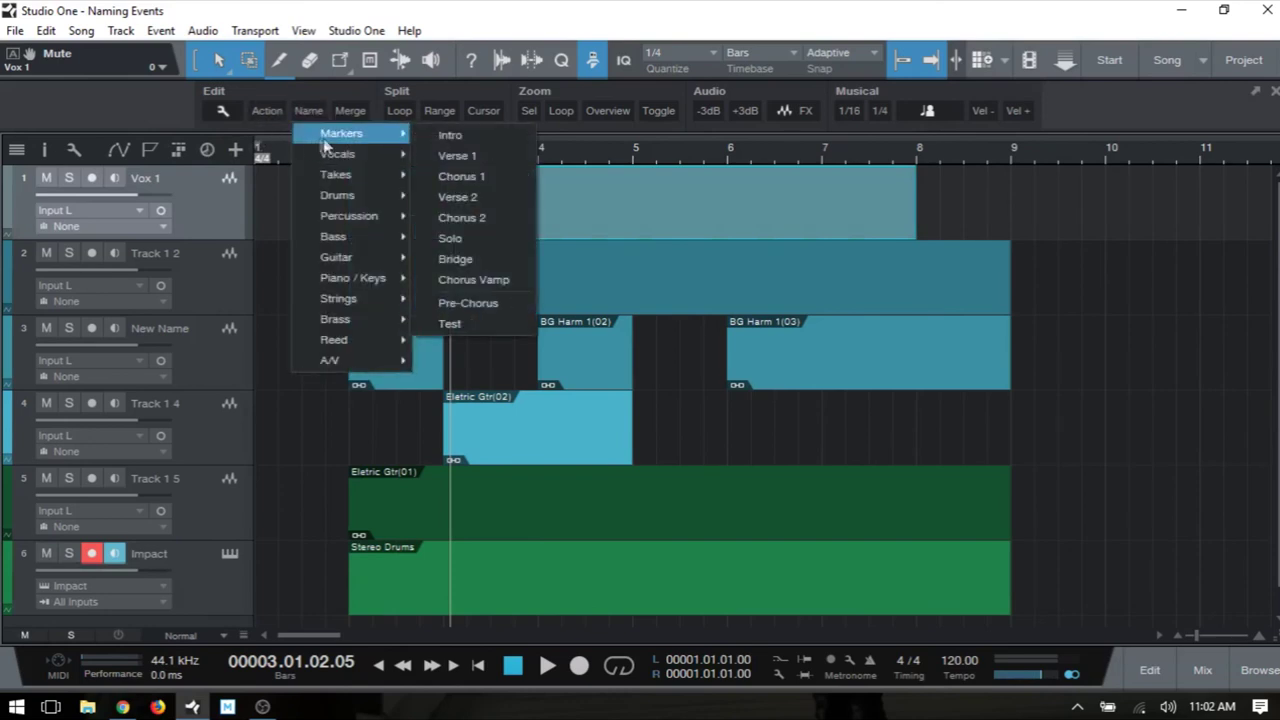
pyautogui.click(465, 322)
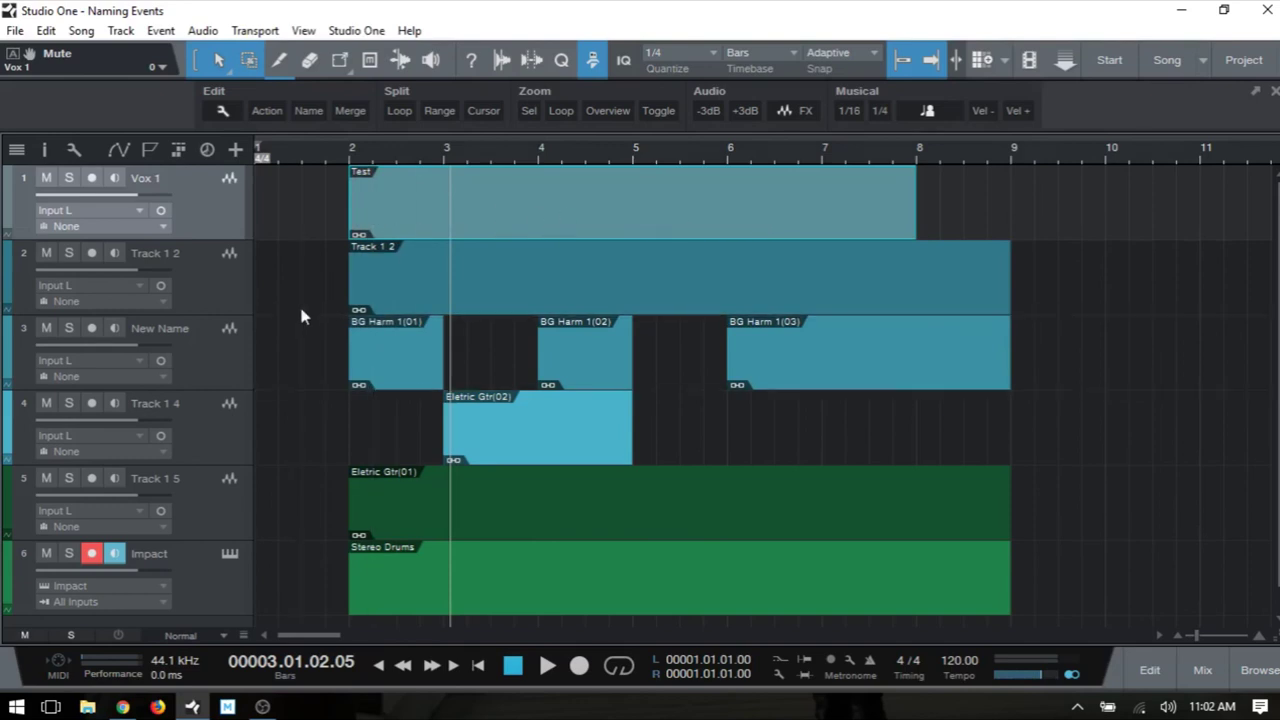
# Step: Select all events on tracks 2–4 and rename them Test(01) through Test(05) from Markers
pyautogui.moveTo(315, 304); pyautogui.dragTo(1085, 416)
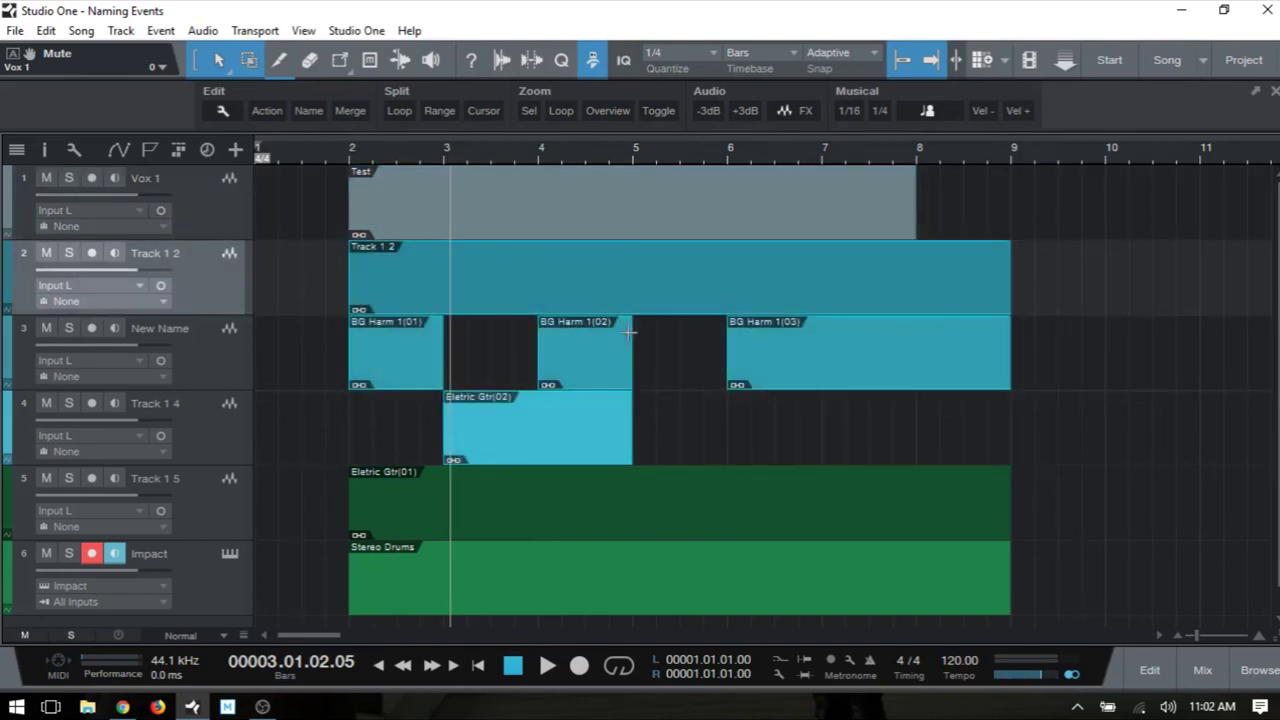
pyautogui.click(310, 112)
pyautogui.moveTo(340, 133)
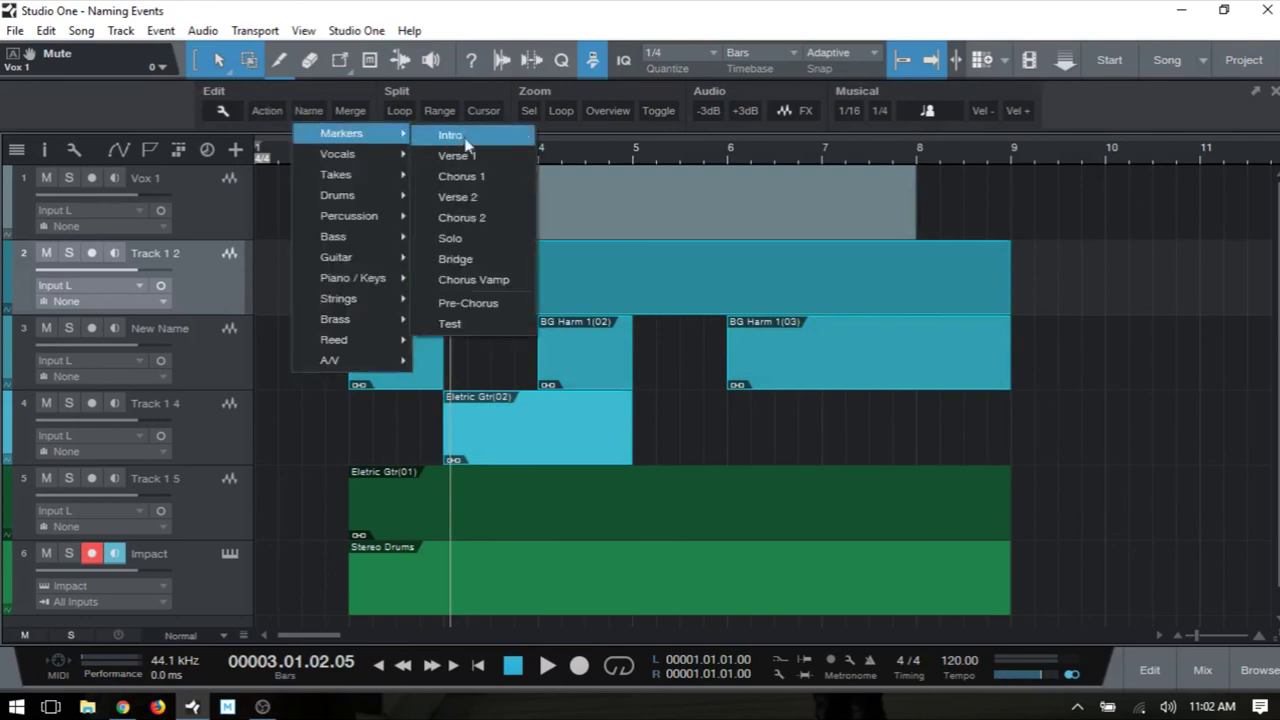
pyautogui.click(452, 325)
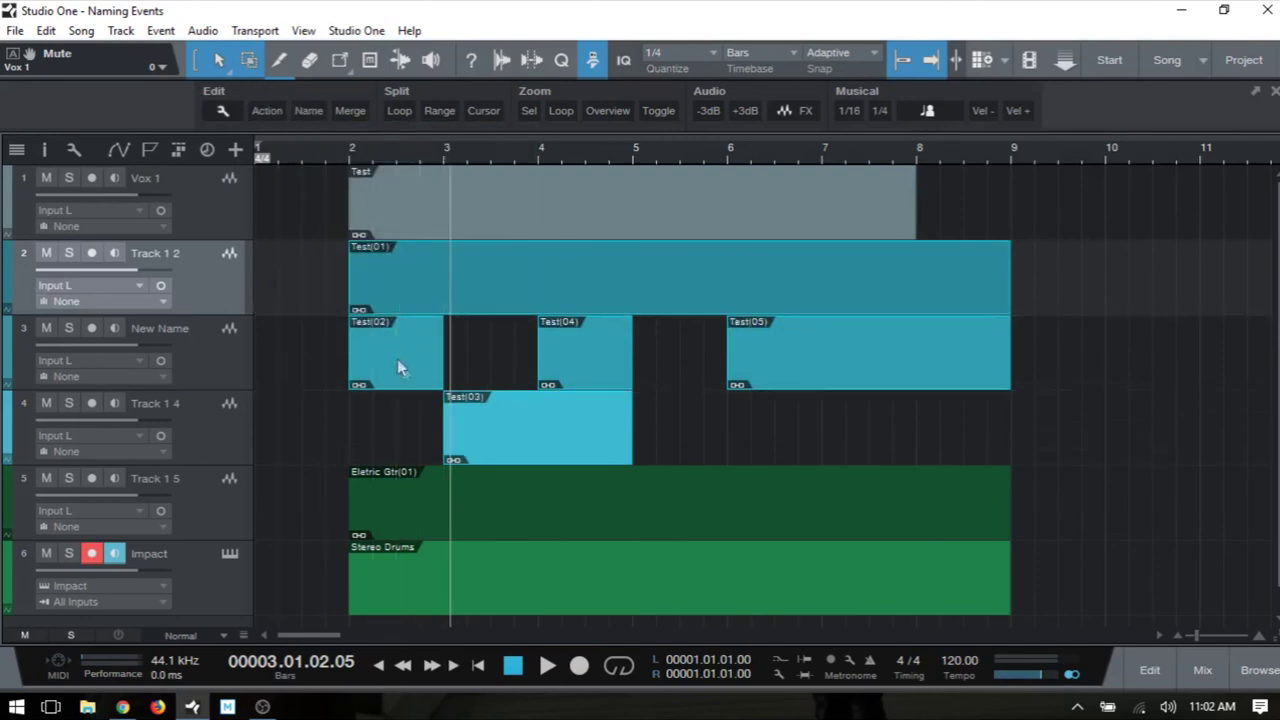